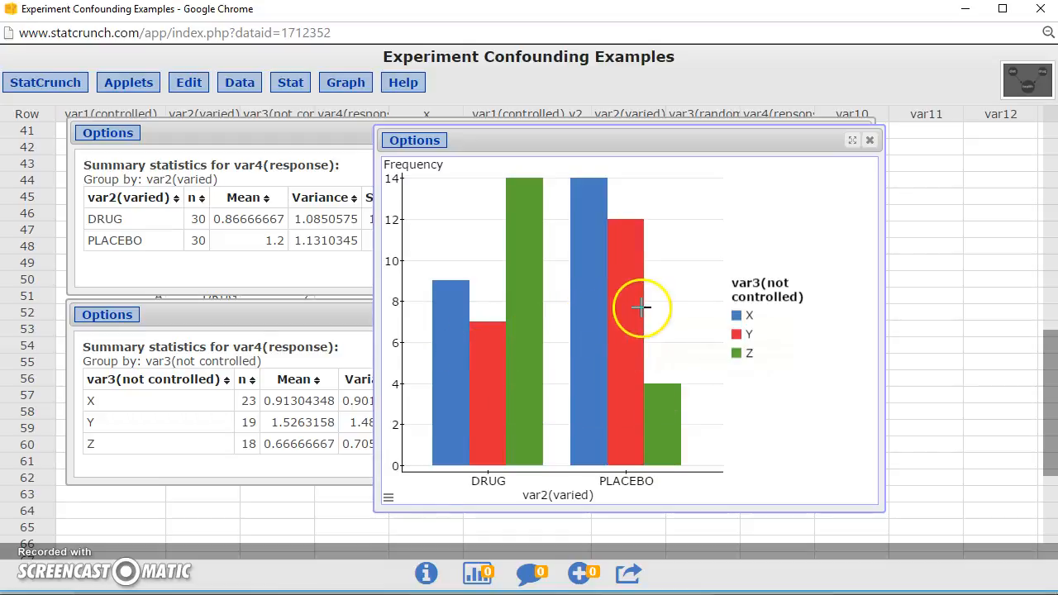
Step: Move the bar plot window aside to uncover more of the two summary statistics tables
mouse_move(666, 403)
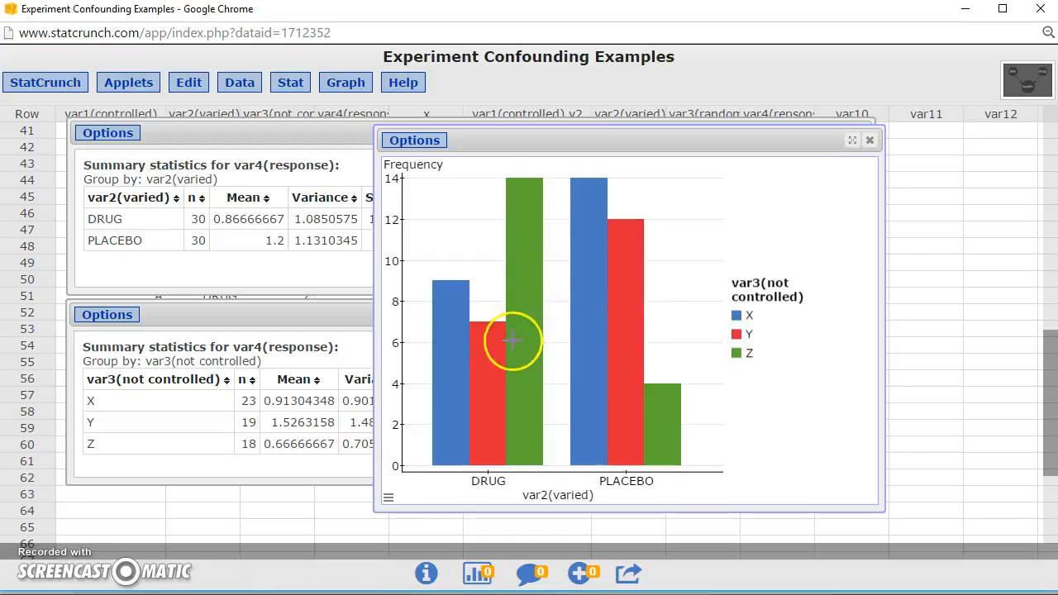
mouse_move(653, 380)
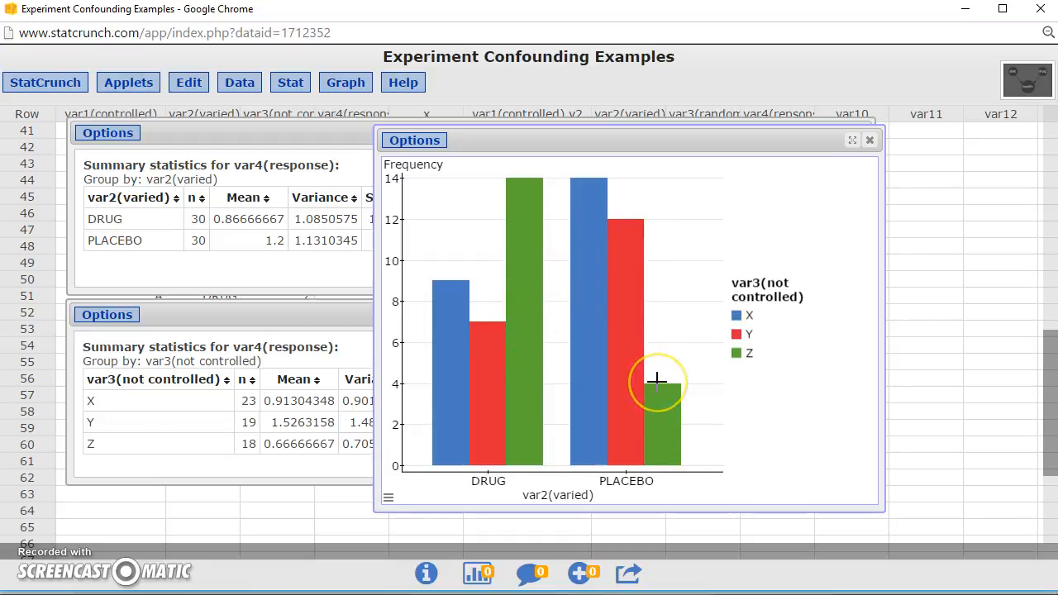
drag(661, 137, 760, 139)
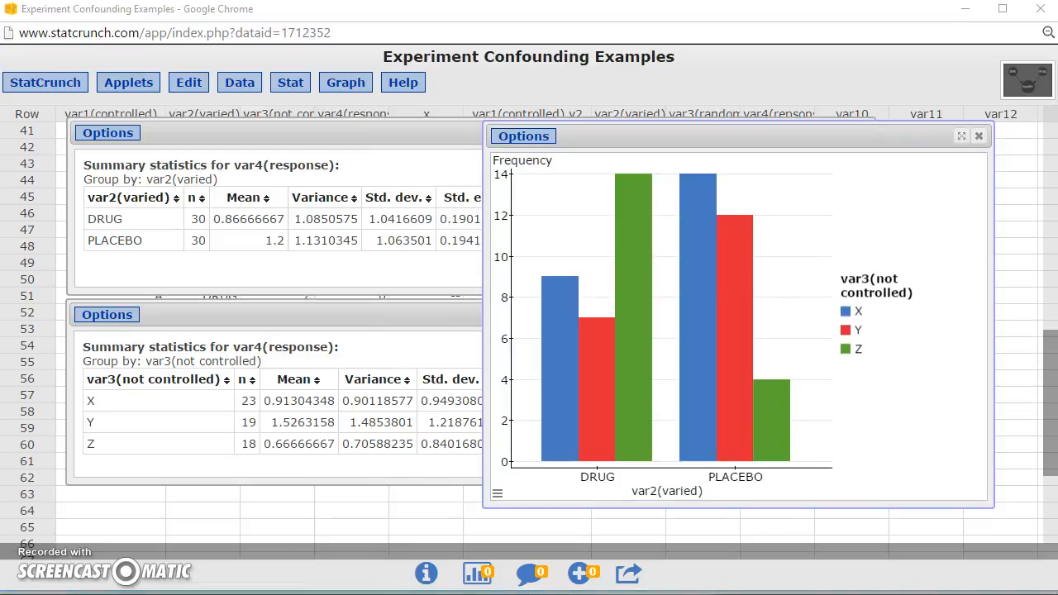
Step: Switch to the MathXL quiz and answer Yes to whether the drug seems associated with lower disease levels in the first study
key(alt+Tab)
scroll(419, 463, up, 2)
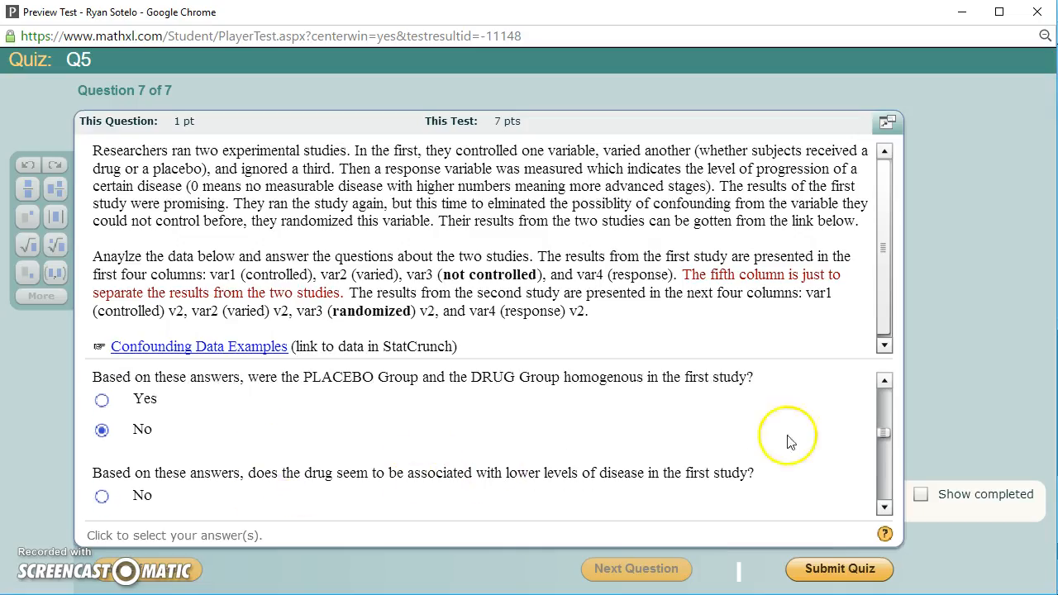
mouse_move(886, 428)
mouse_down()
mouse_move(890, 392)
mouse_move(884, 434)
mouse_up()
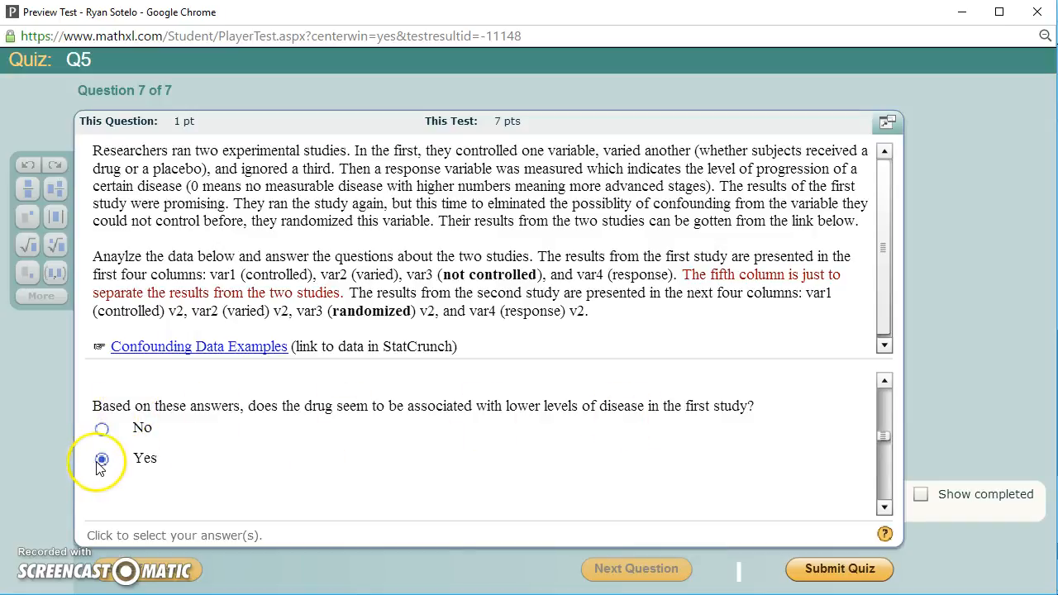
Step: Read the second-study instructions and the questions on average response for the placebo and drug groups
drag(884, 436, 882, 443)
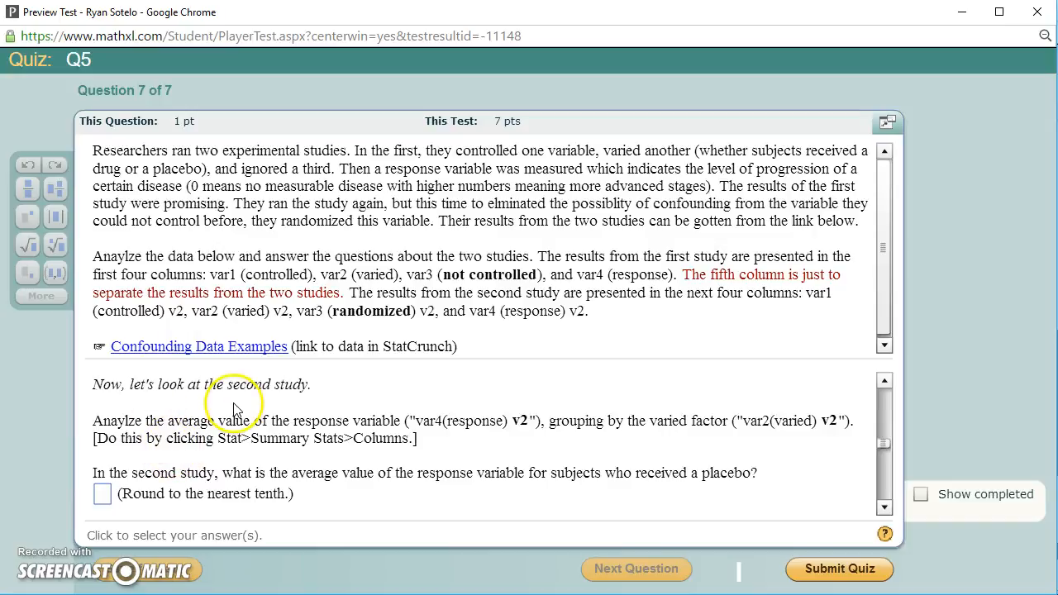
scroll(223, 413, down, 2)
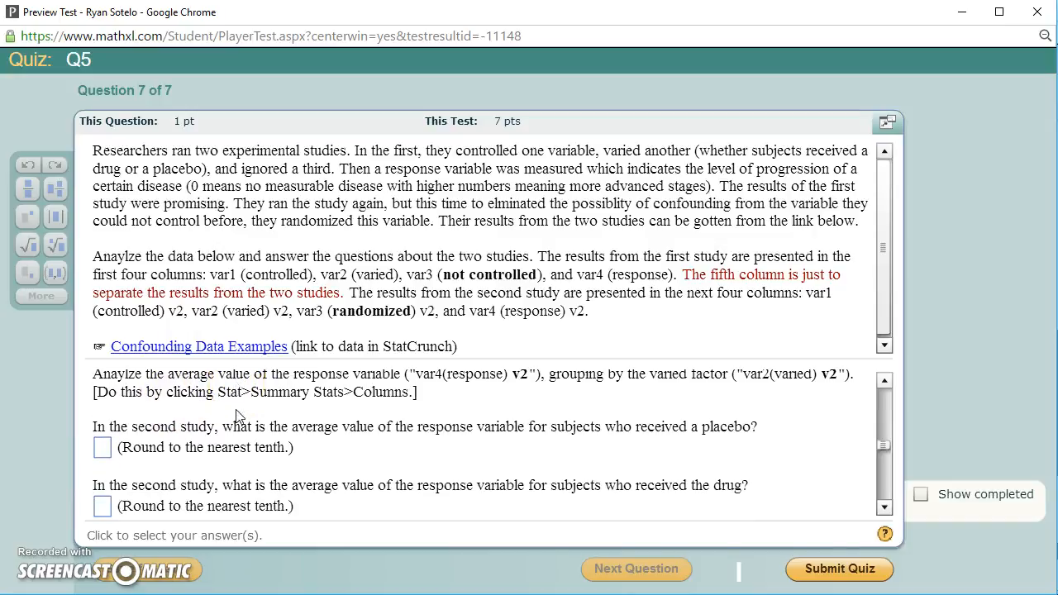
scroll(433, 406, up, 1)
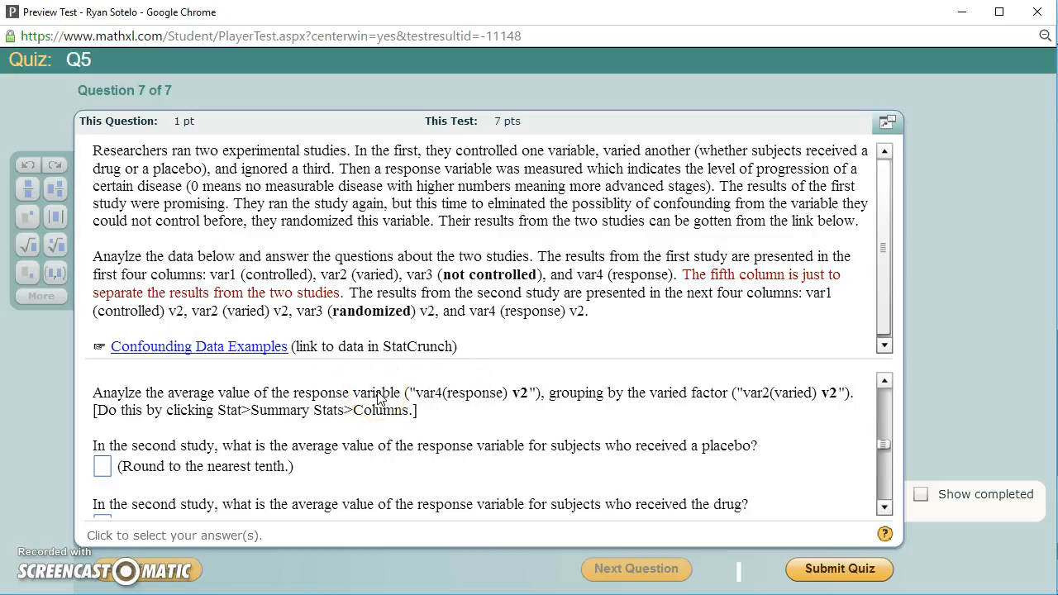
click(530, 396)
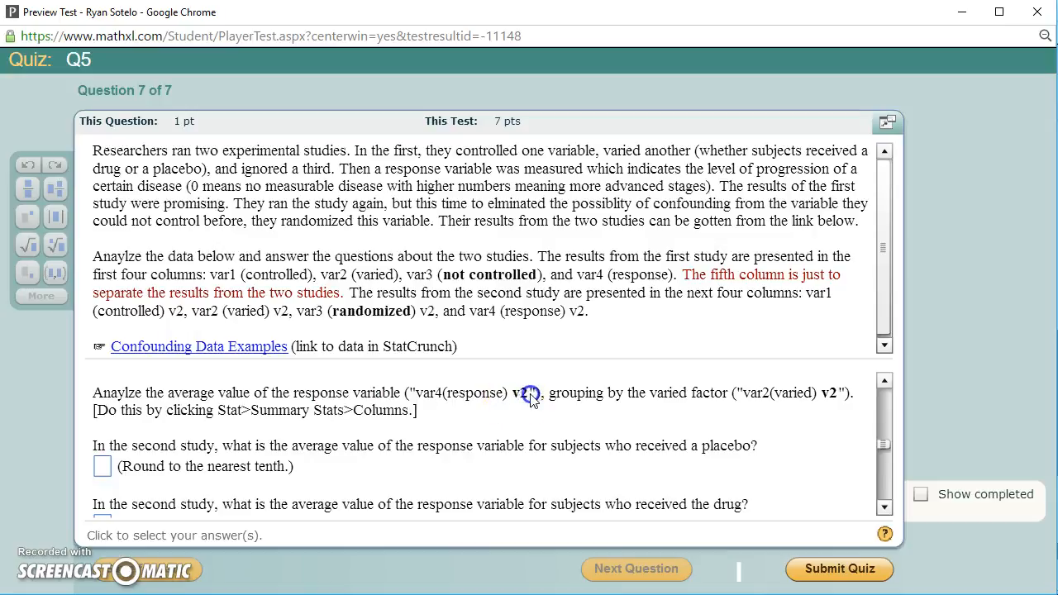
click(470, 398)
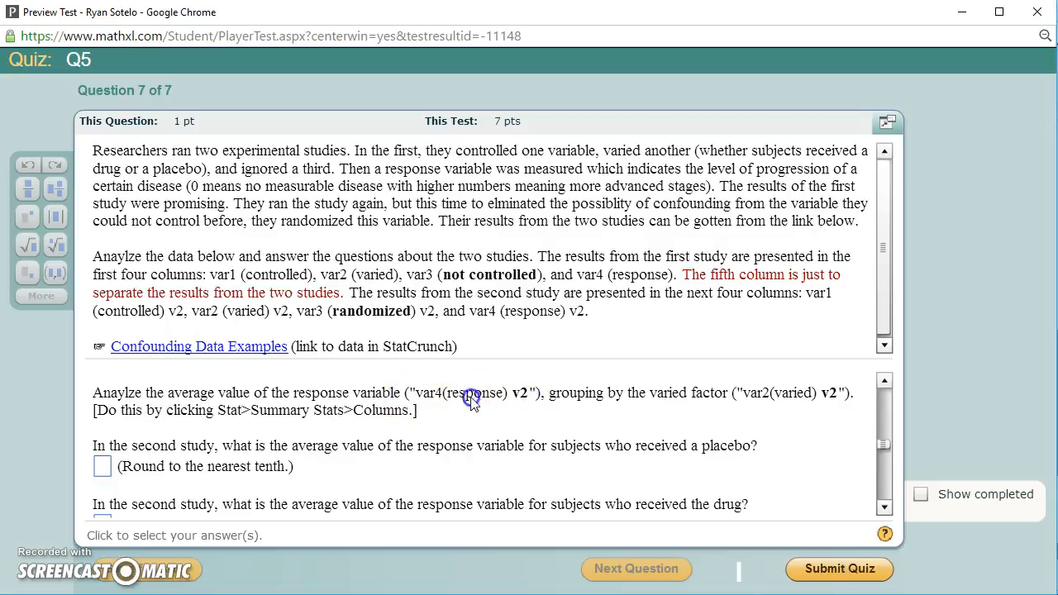
click(517, 400)
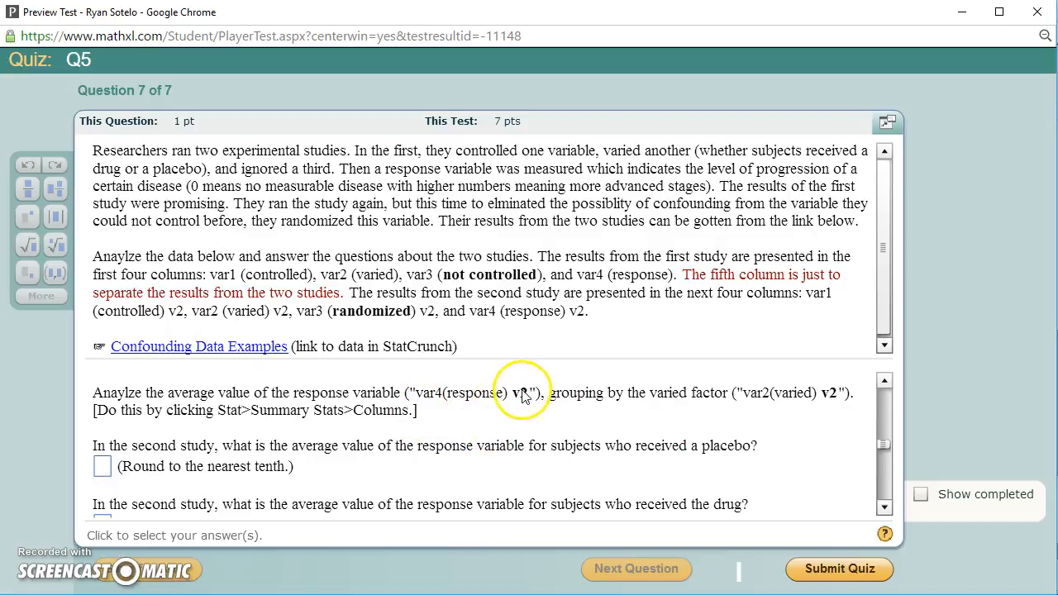
scroll(522, 397, down, 1)
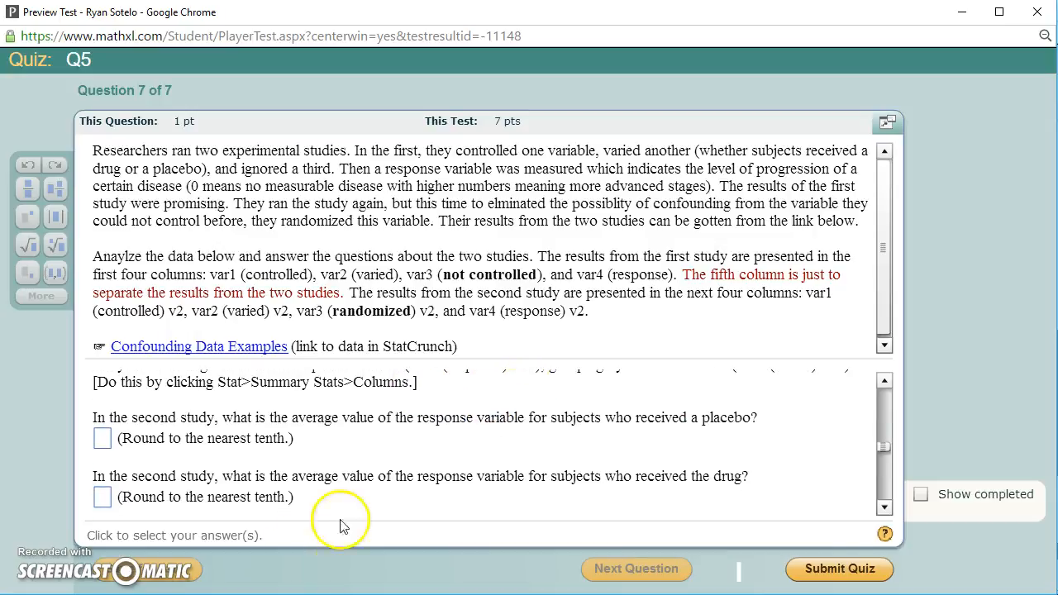
Step: In StatCrunch, compute column summary statistics for var4(repsonse) v2 grouped by var2(varied) v2, and move the results window below the first table
key(alt+Tab)
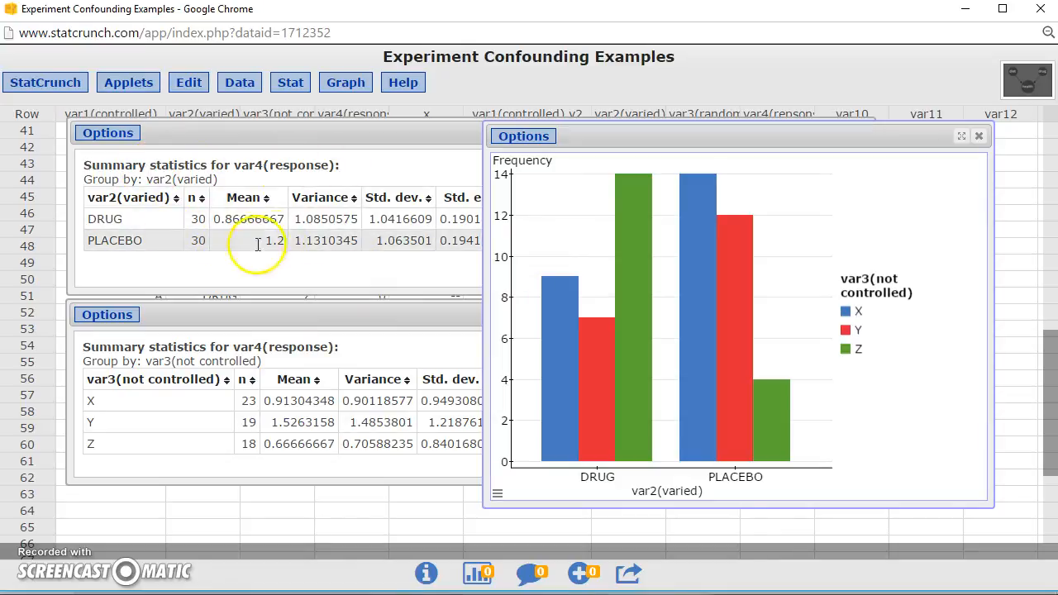
click(290, 86)
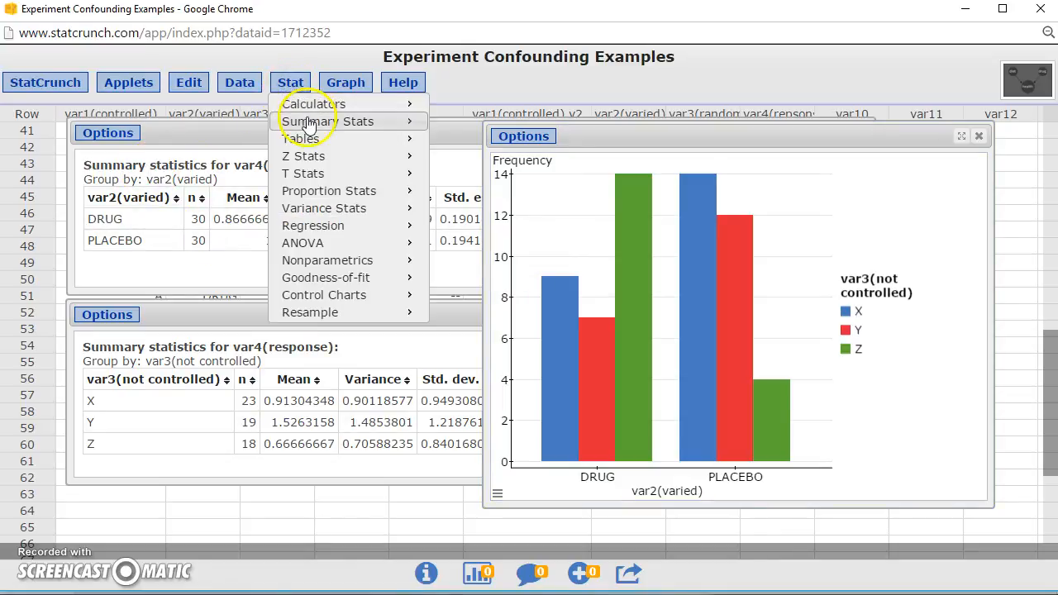
mouse_move(322, 128)
click(477, 124)
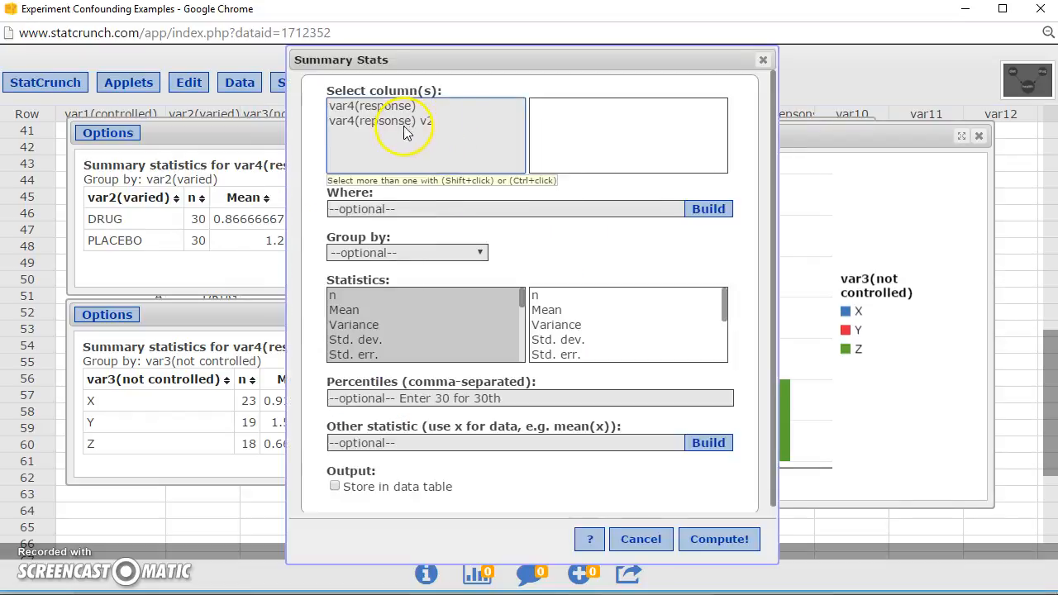
click(383, 122)
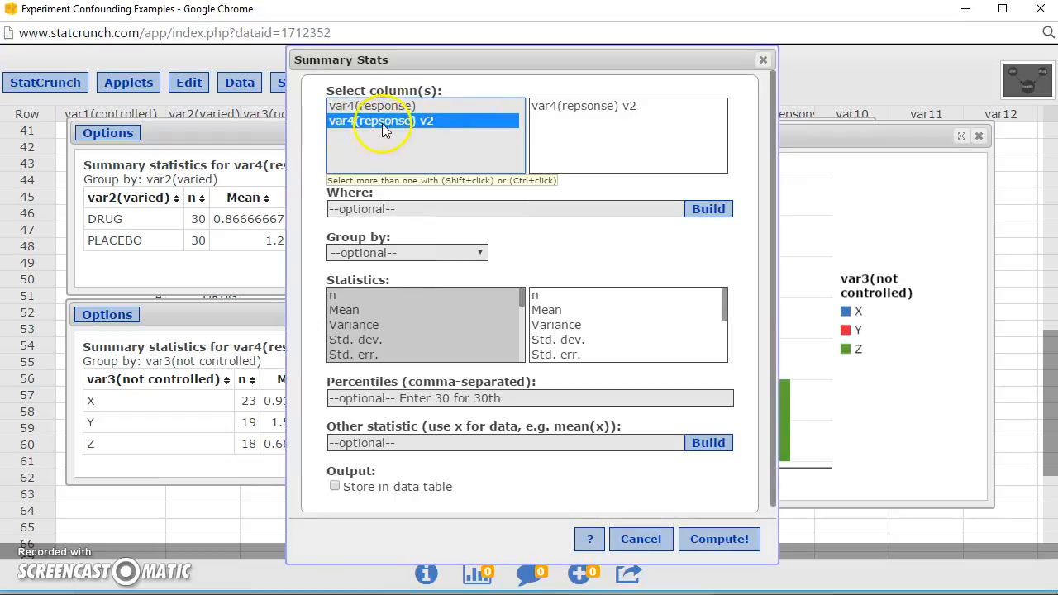
click(371, 253)
click(393, 264)
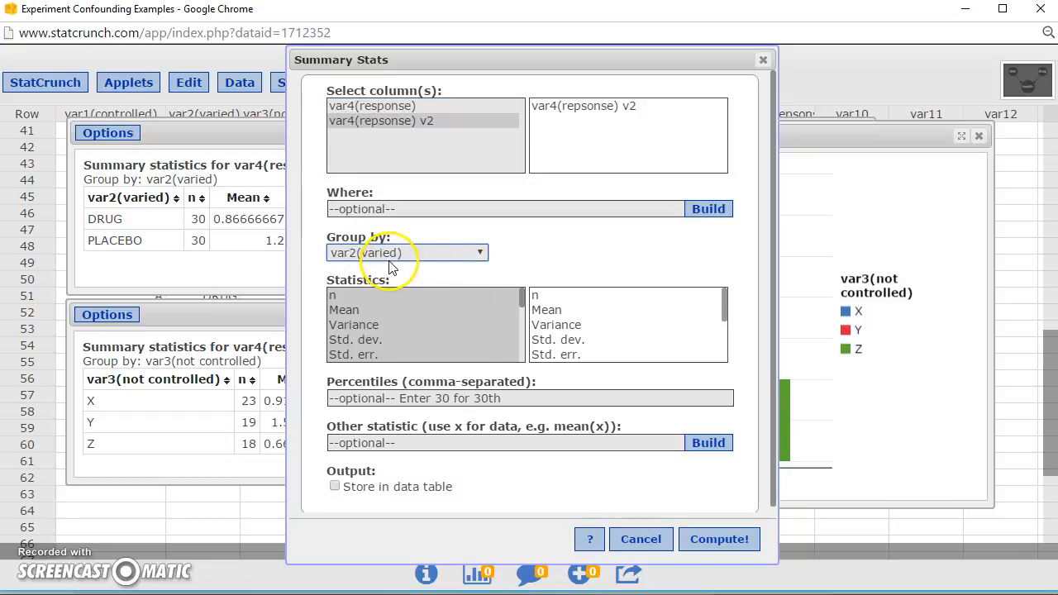
key(Down)
key(Down)
key(Down)
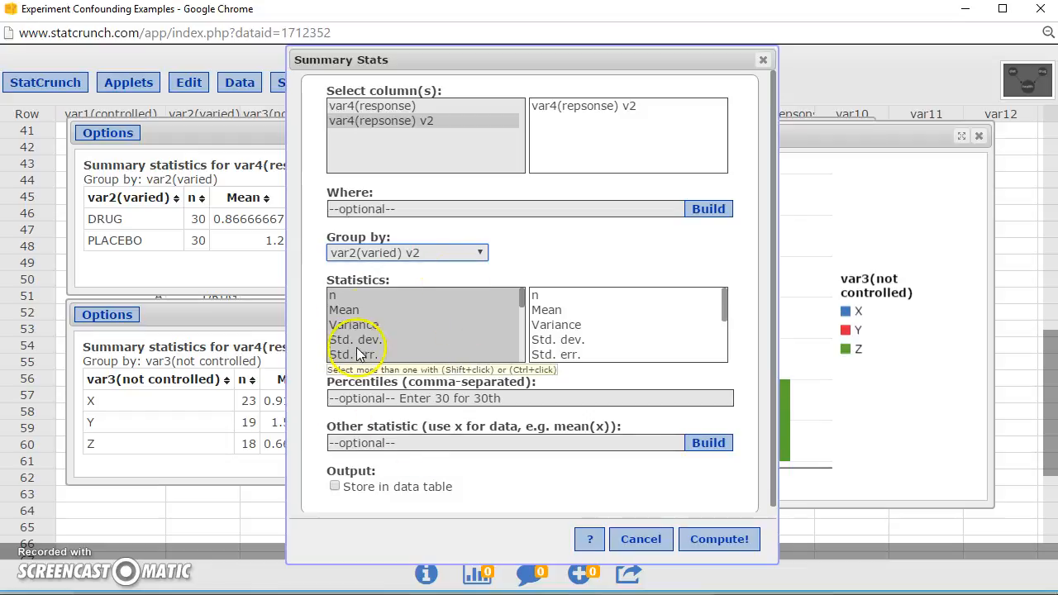
click(718, 539)
drag(614, 214, 449, 286)
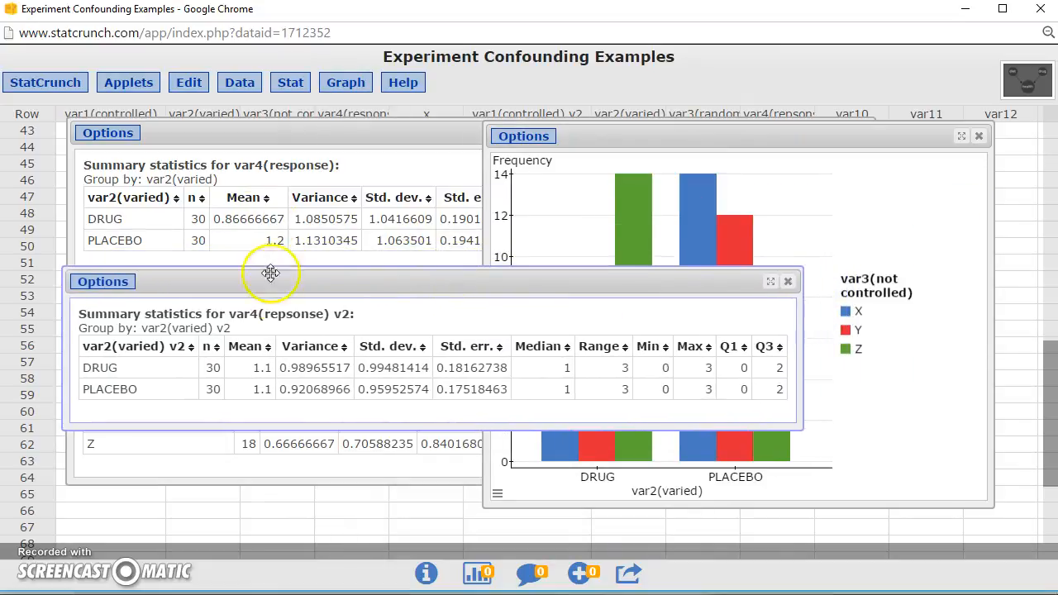
Step: Close the second-study summary statistics window and restore it by showing all hidden results
click(788, 281)
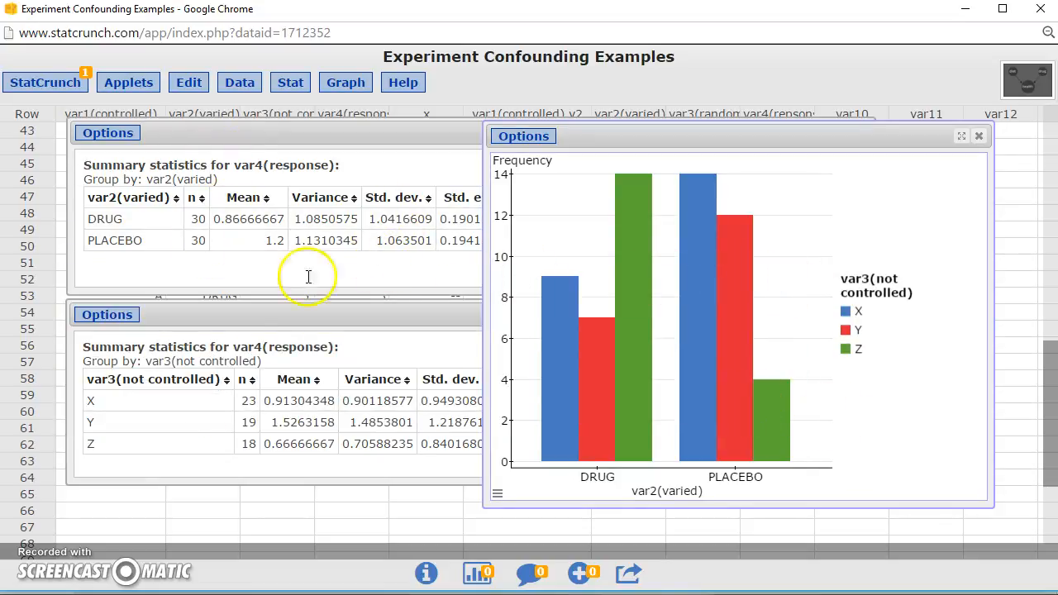
click(115, 139)
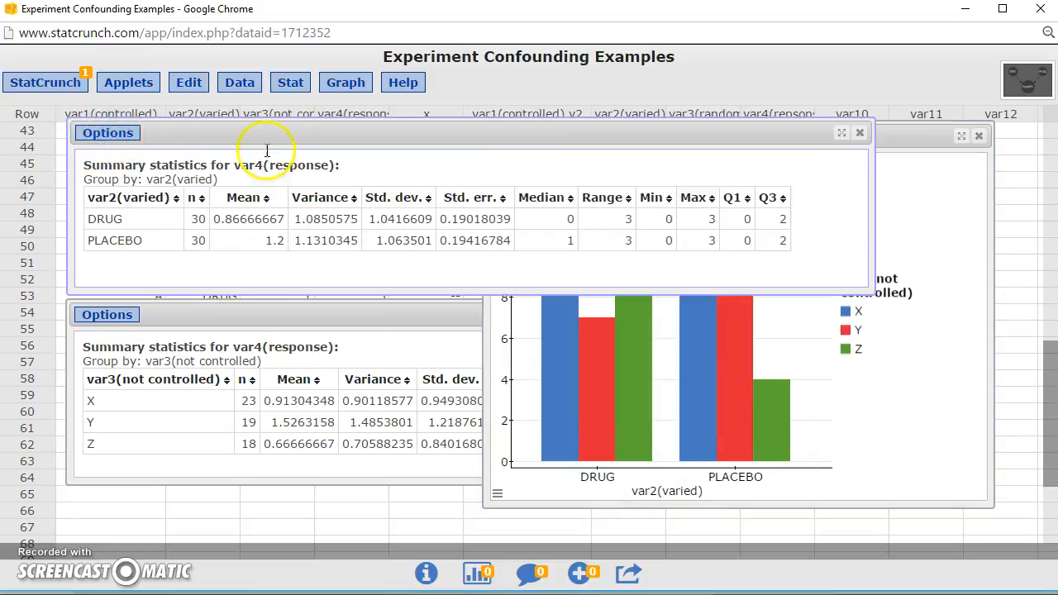
click(67, 82)
mouse_move(71, 138)
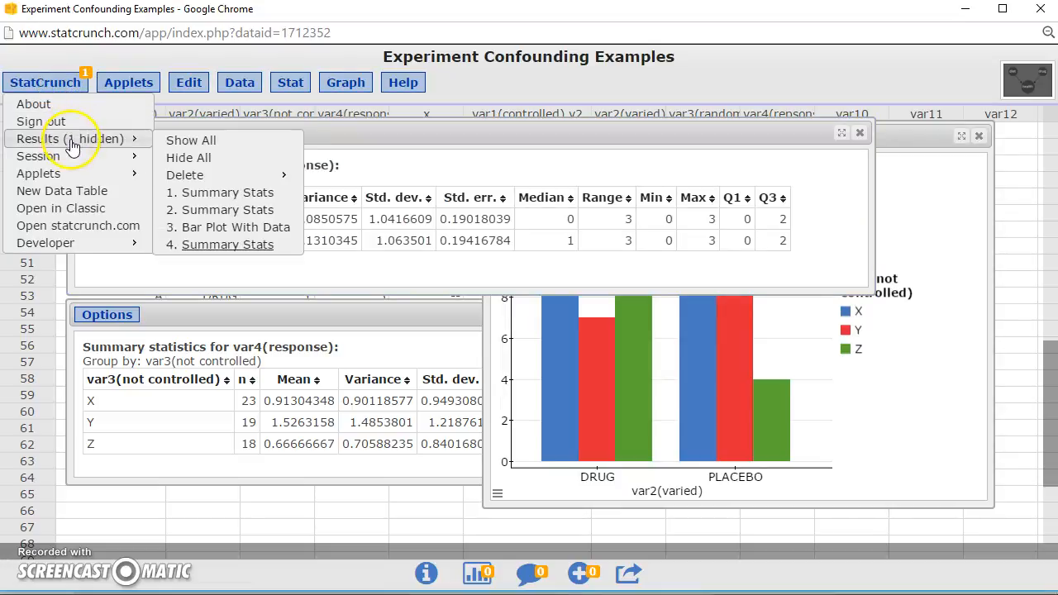
click(229, 142)
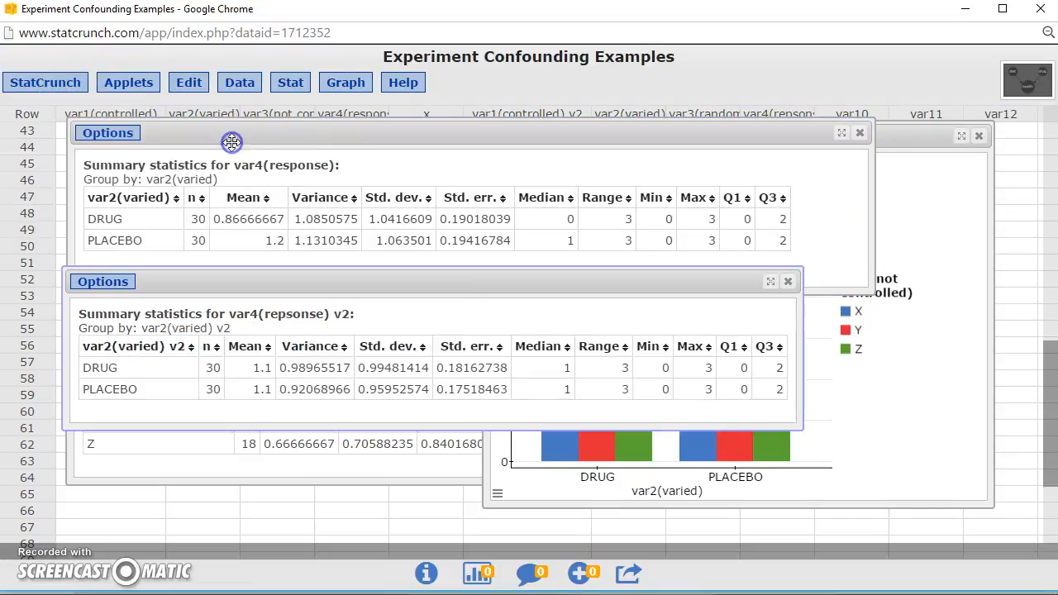
Step: Position the var2(varied) v2 summary statistics window beside the first study's var2(varied) table for comparison
drag(421, 281, 666, 148)
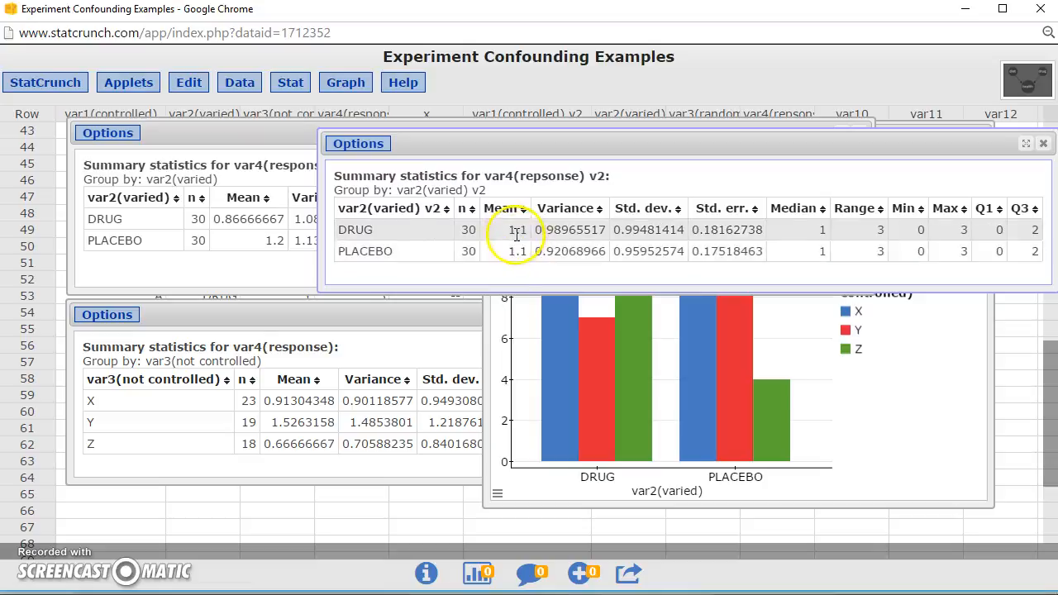
drag(502, 148, 504, 135)
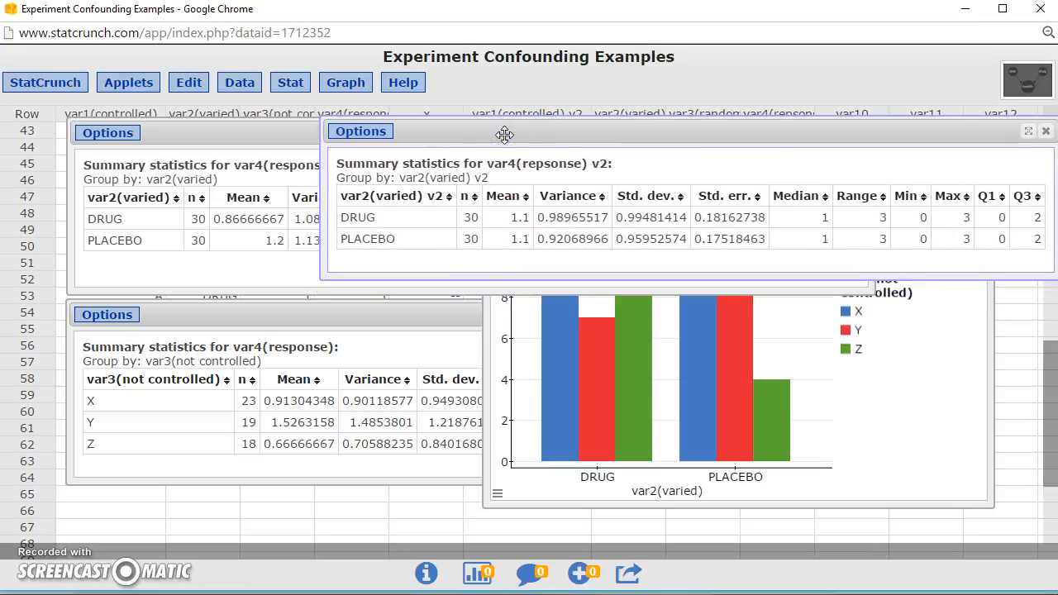
drag(501, 138, 501, 144)
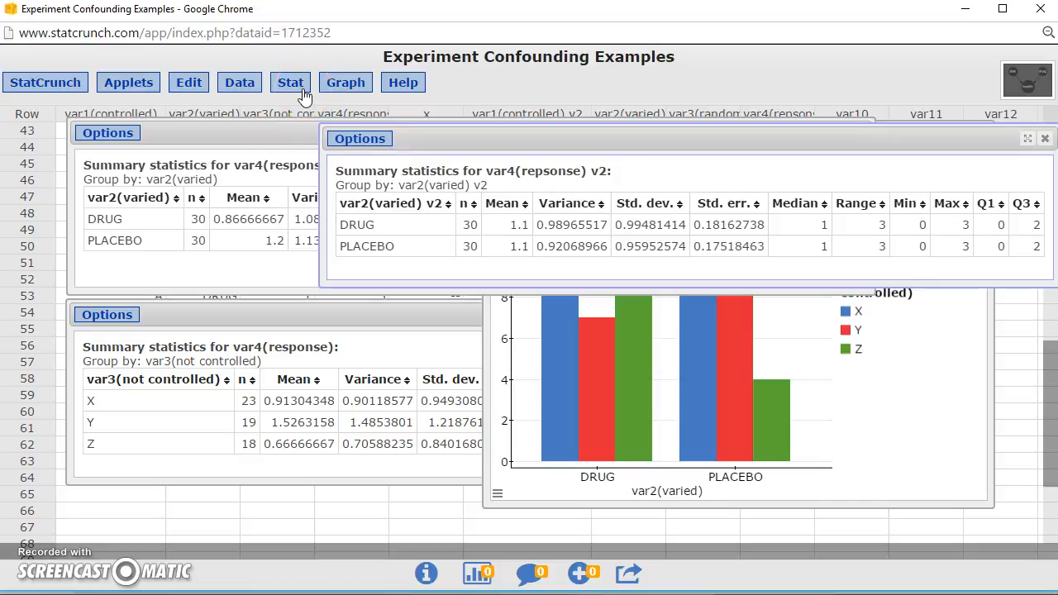
Step: Edit the var3(not controlled) summary statistics to use var4(repsonse) v2 grouped by var3(randomized) v2, and recompute them
click(122, 329)
click(119, 318)
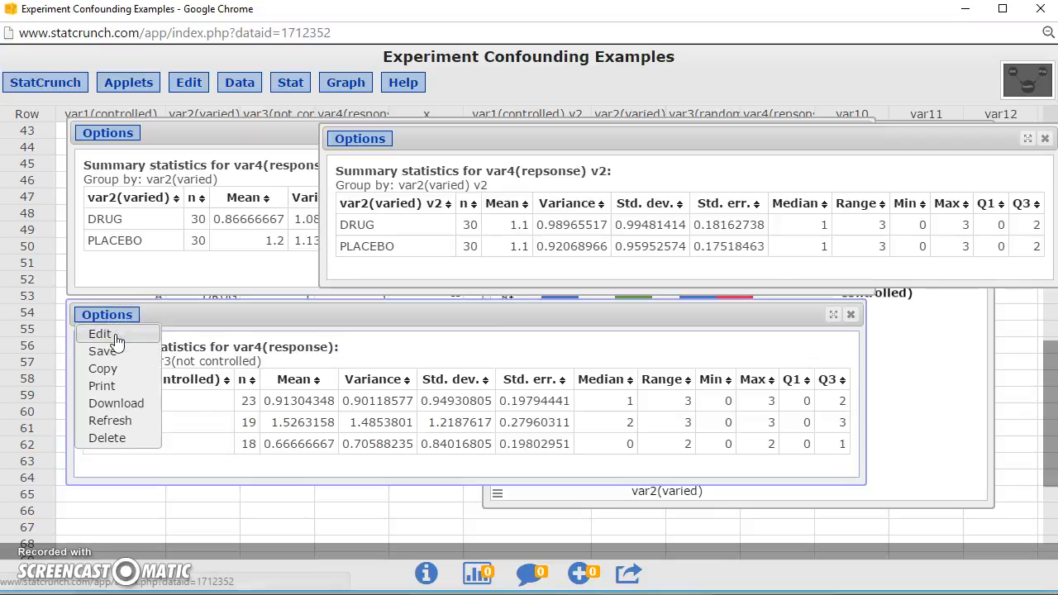
click(122, 333)
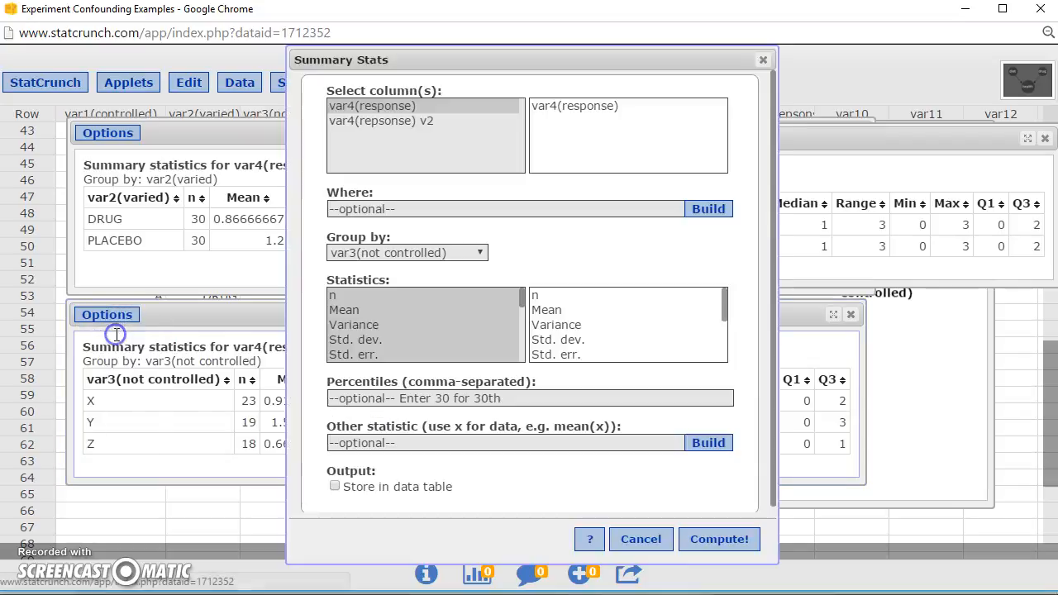
click(395, 122)
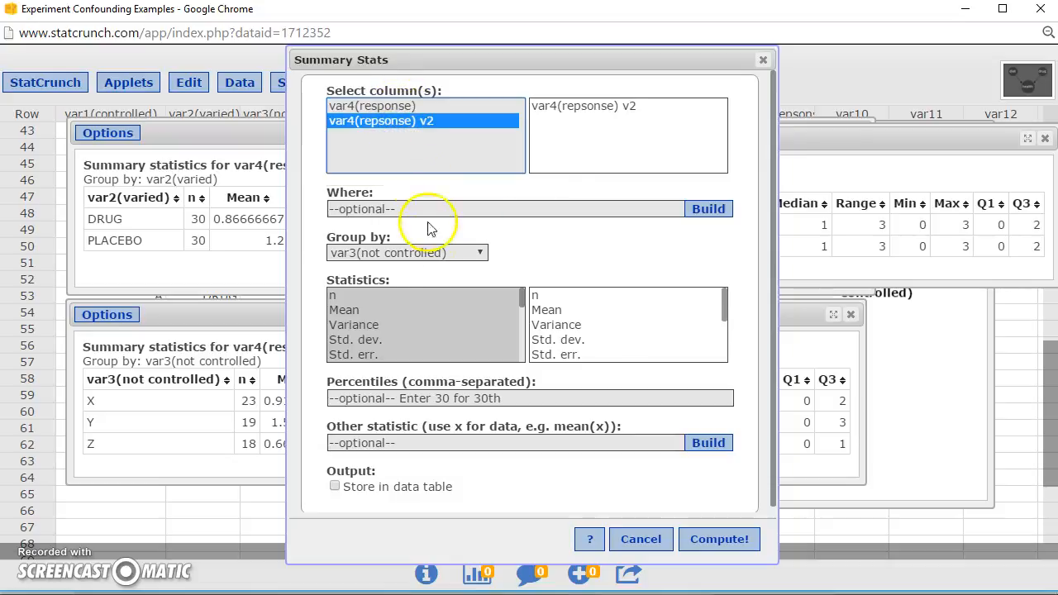
click(373, 261)
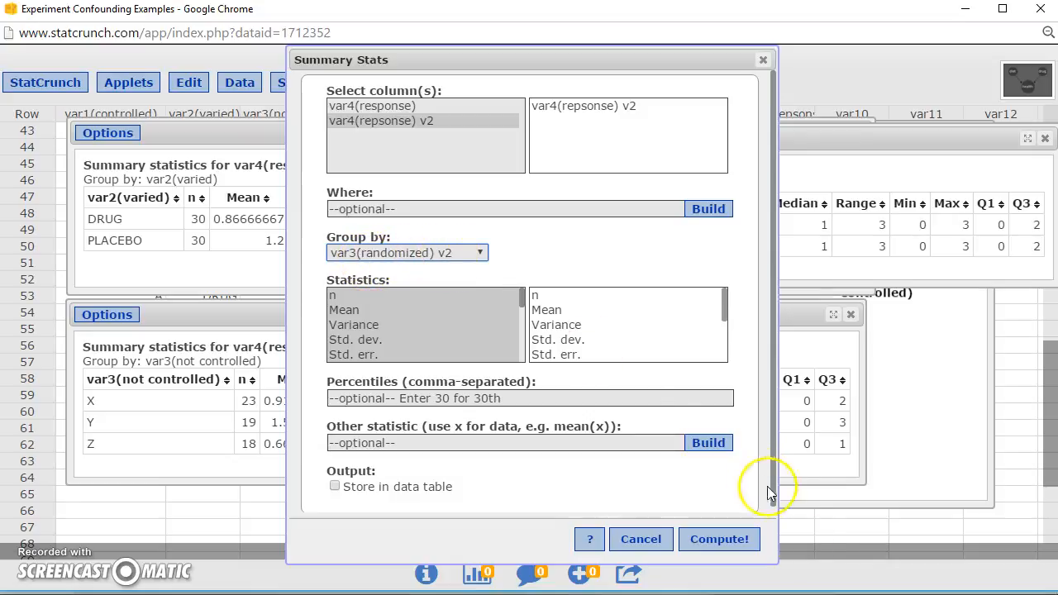
click(744, 544)
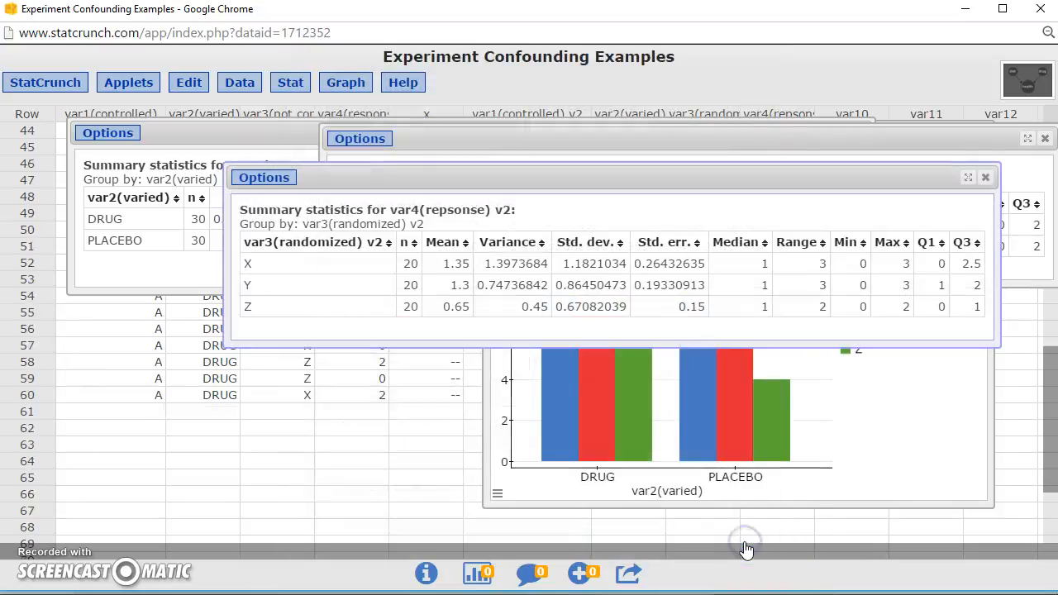
Step: Arrange the var3(randomized) v2 summary statistics window below the two var2 tables so all the means can be compared
drag(600, 185, 443, 321)
scroll(355, 521, down, 1)
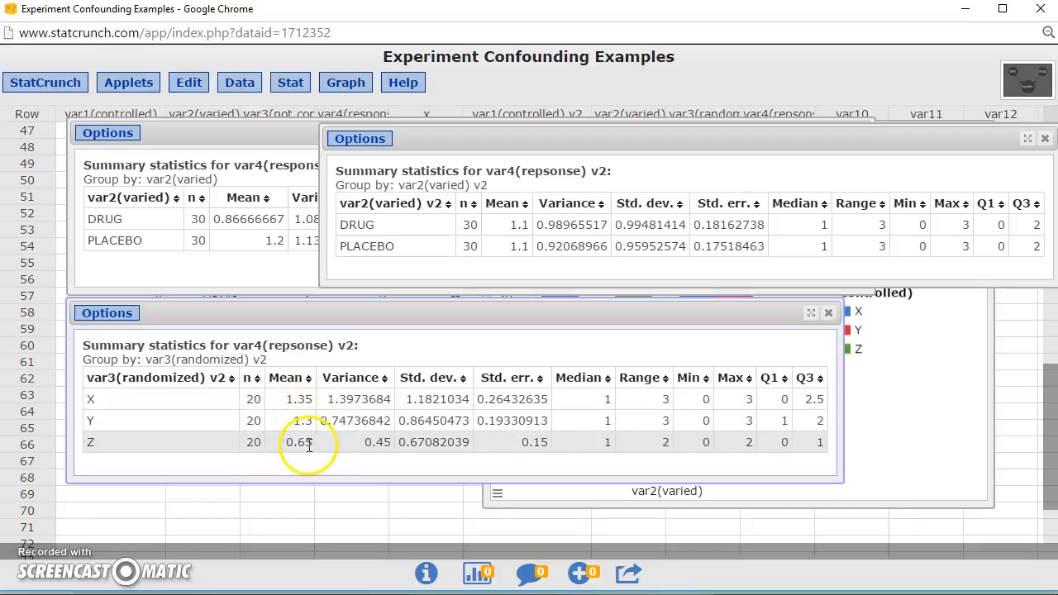
drag(496, 147, 497, 149)
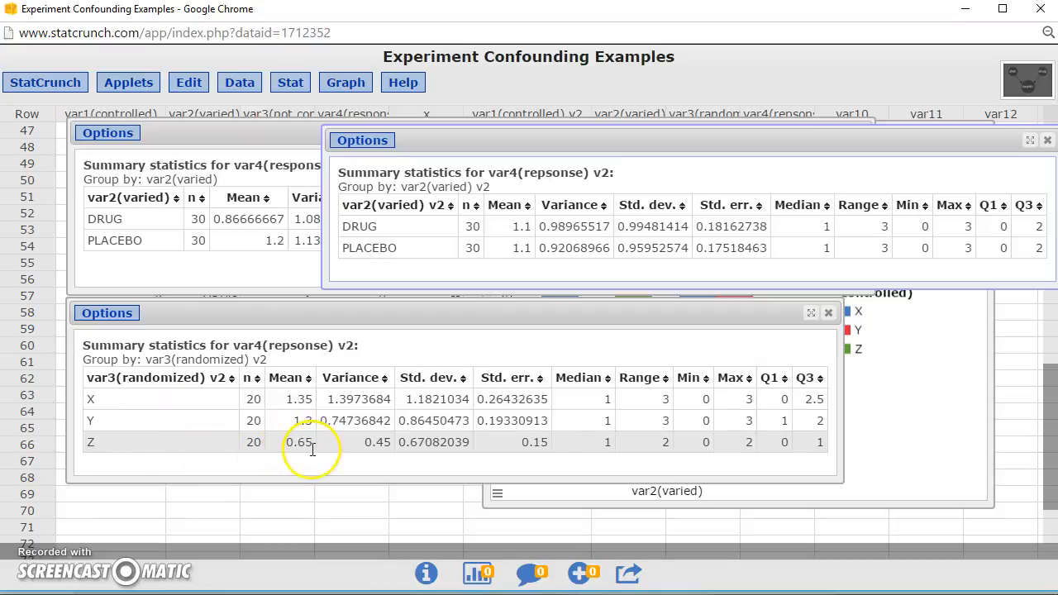
Step: Bring the first study's bar plot to the front and move it over the summary statistics windows
click(947, 333)
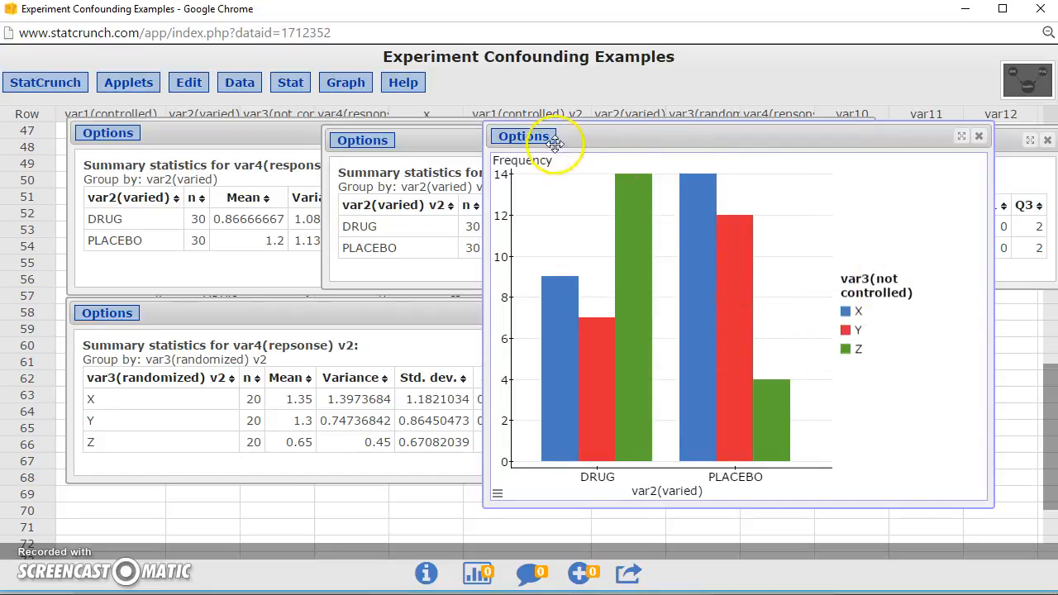
drag(668, 141, 527, 189)
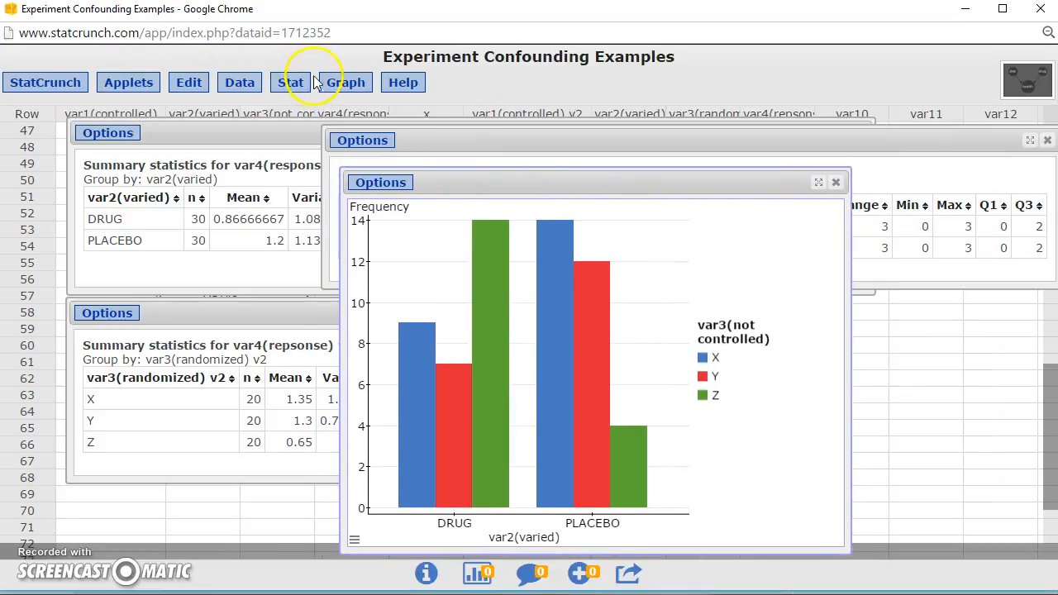
Step: Create a bar plot with data of var2(varied) v2 grouped by var3(randomized) v2, with split bars and frequency type
drag(454, 181, 491, 177)
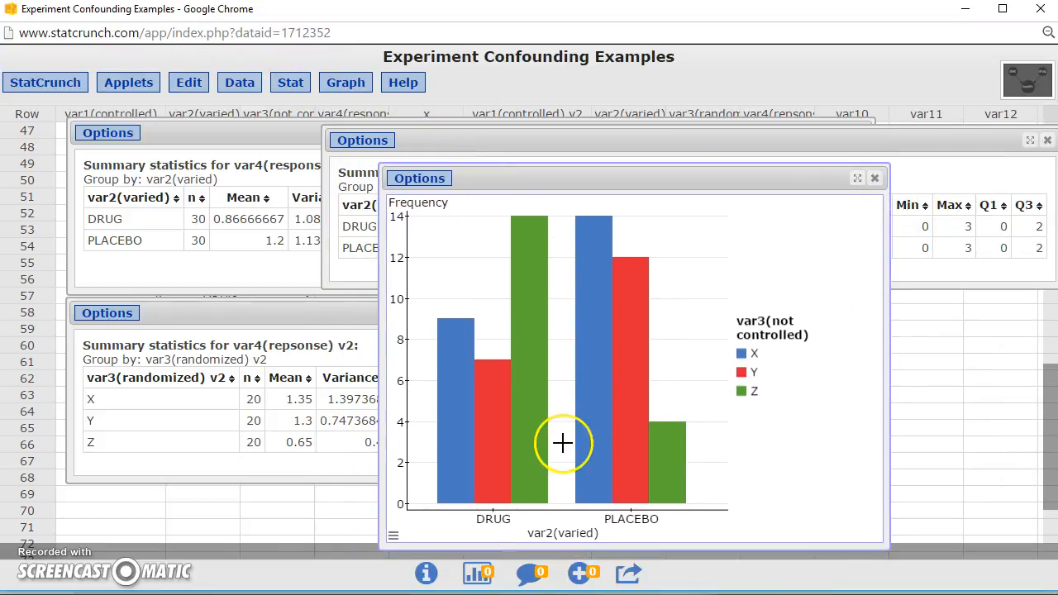
click(347, 83)
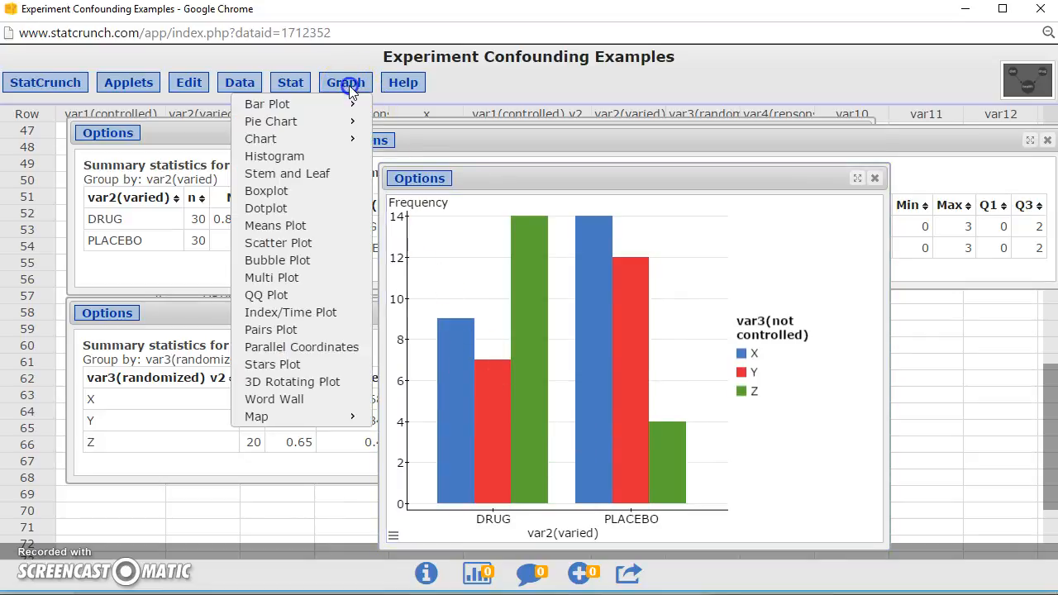
mouse_move(323, 104)
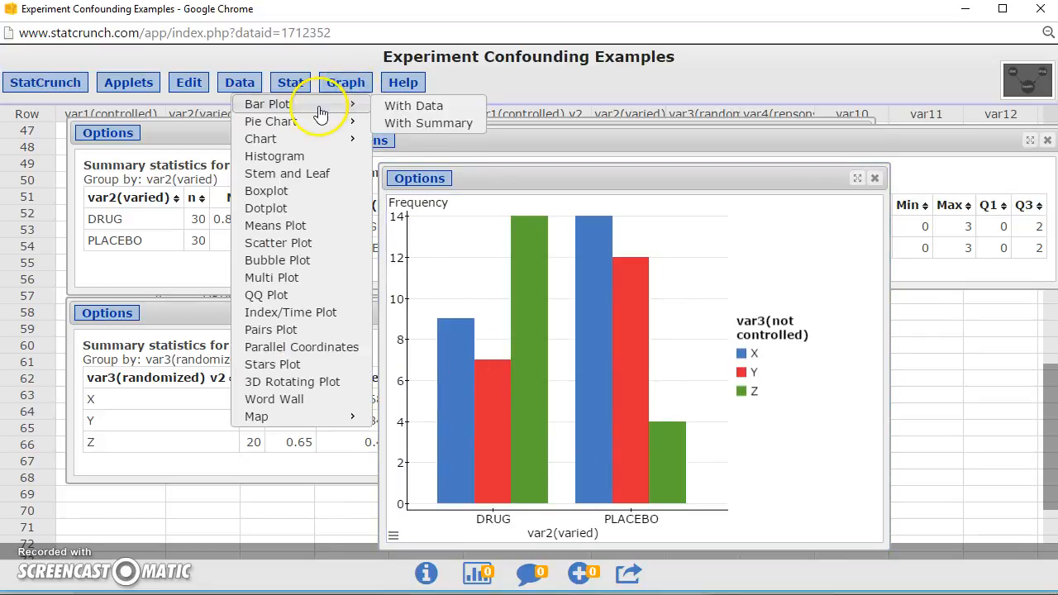
click(415, 107)
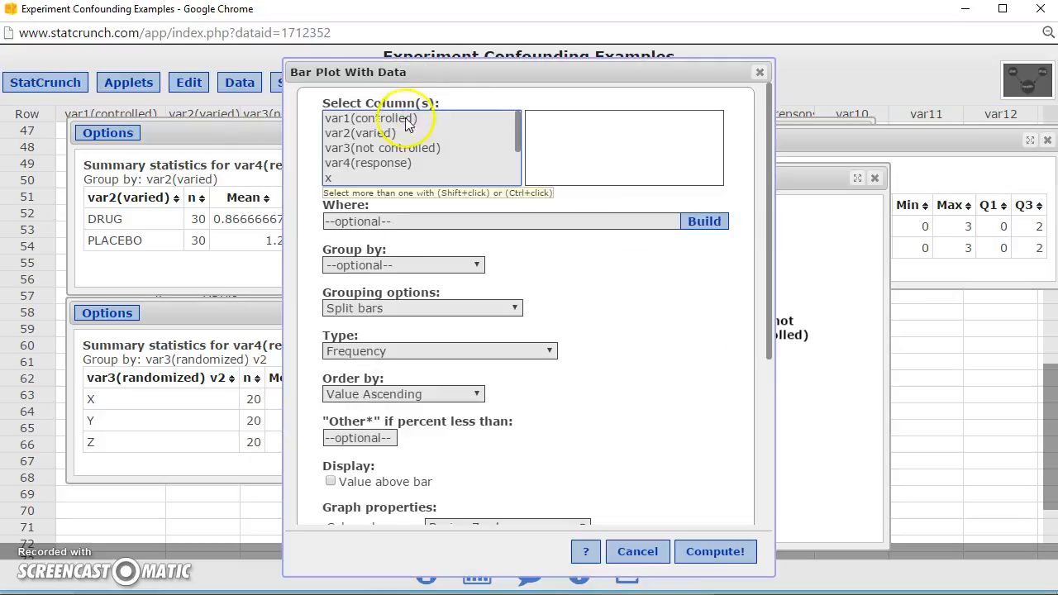
drag(518, 136, 514, 171)
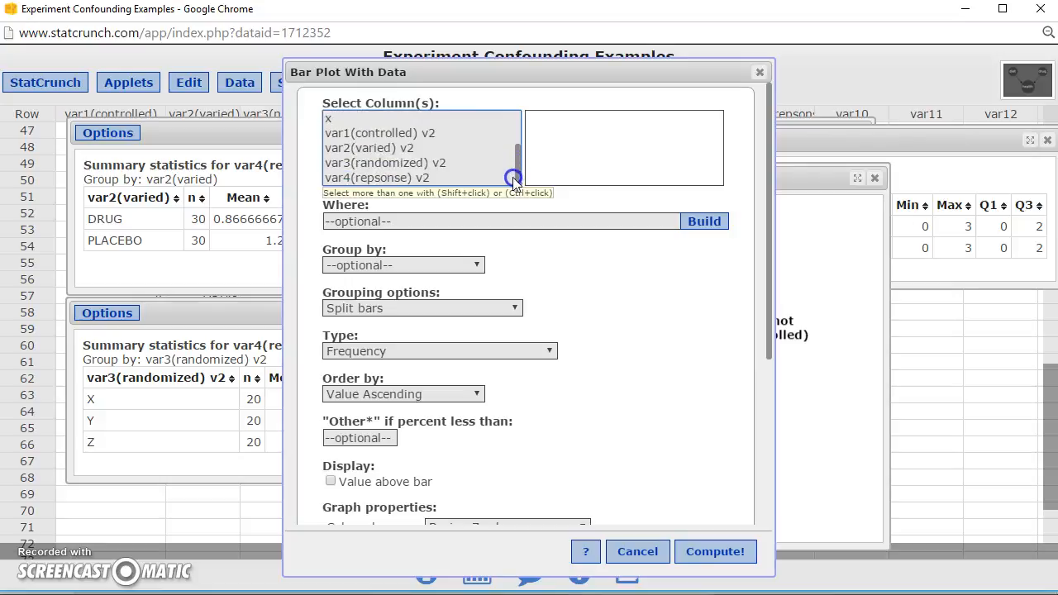
click(404, 148)
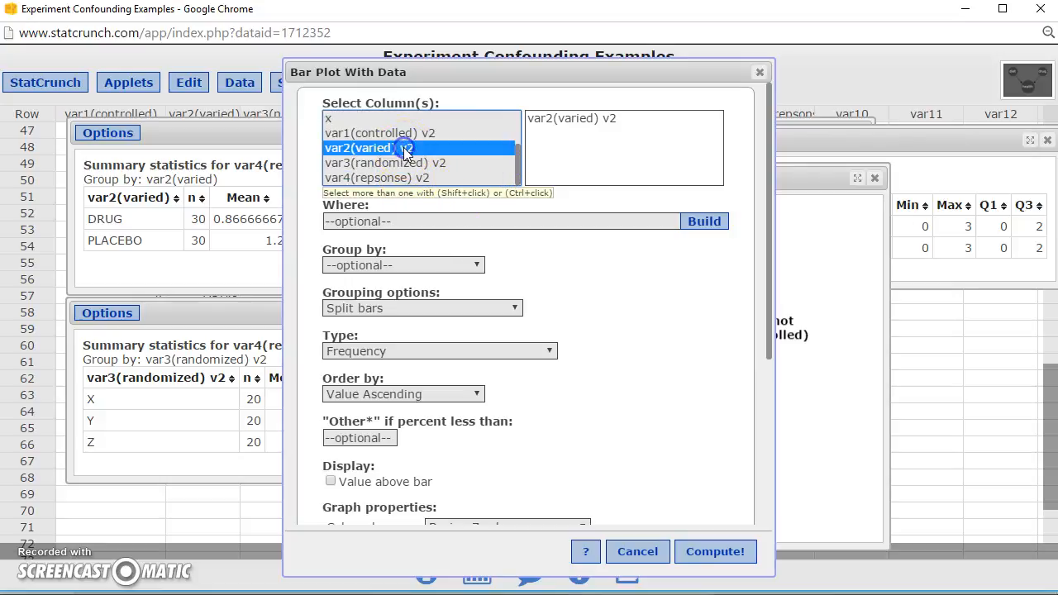
click(484, 267)
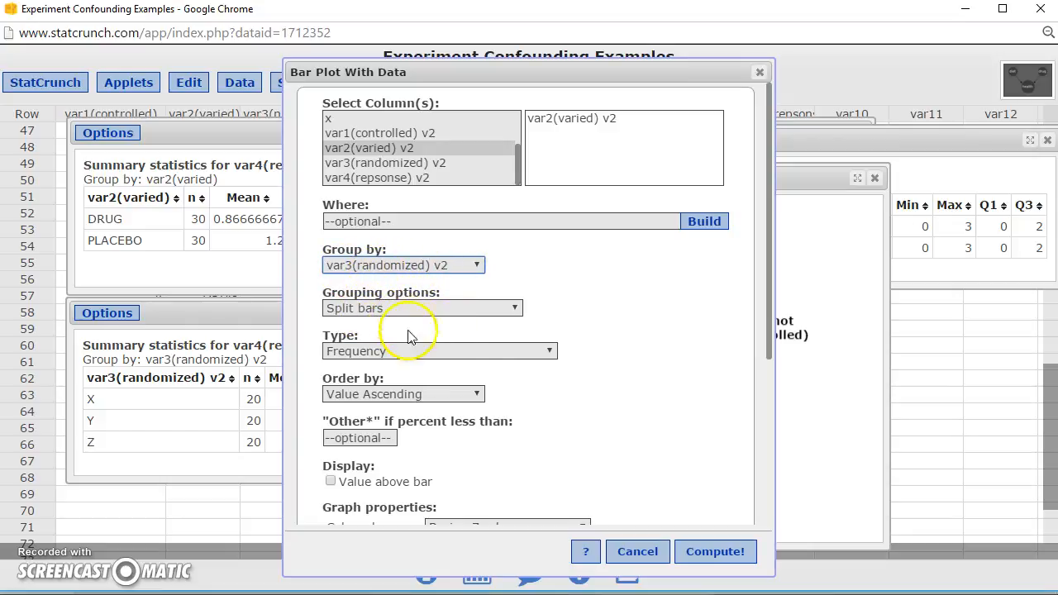
scroll(636, 407, down, 3)
click(713, 552)
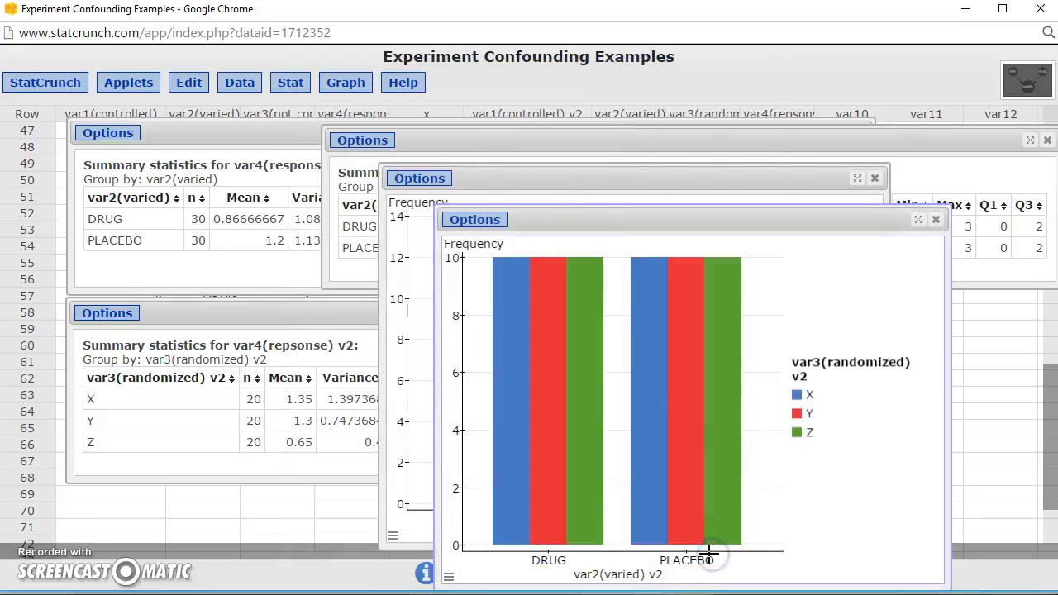
Step: Arrange the first and second studies' bar plots side by side to compare the type distributions for drug and placebo
drag(609, 225, 884, 182)
drag(491, 185, 152, 180)
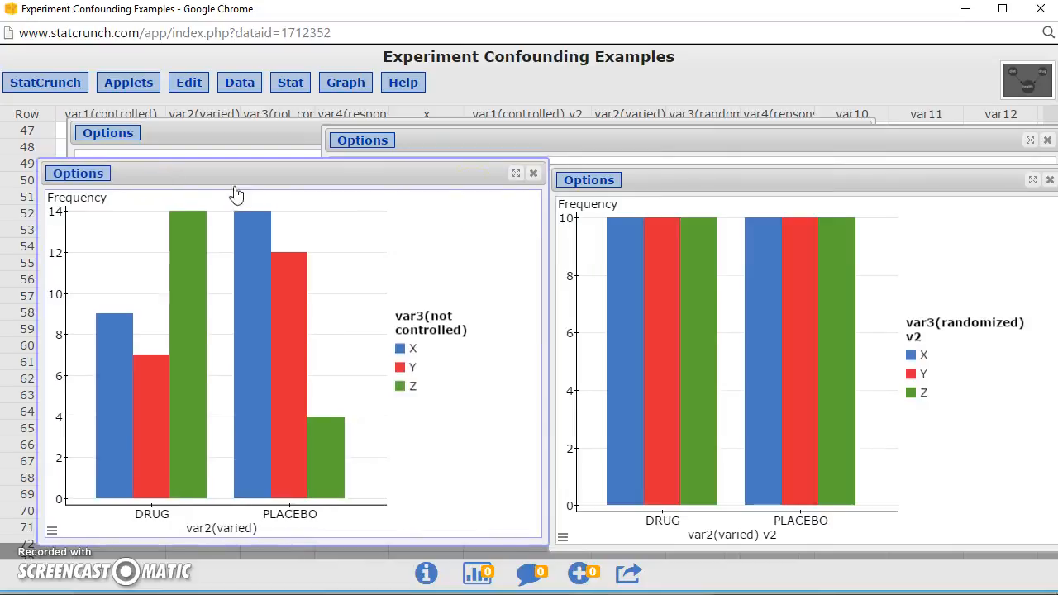
drag(656, 182, 678, 168)
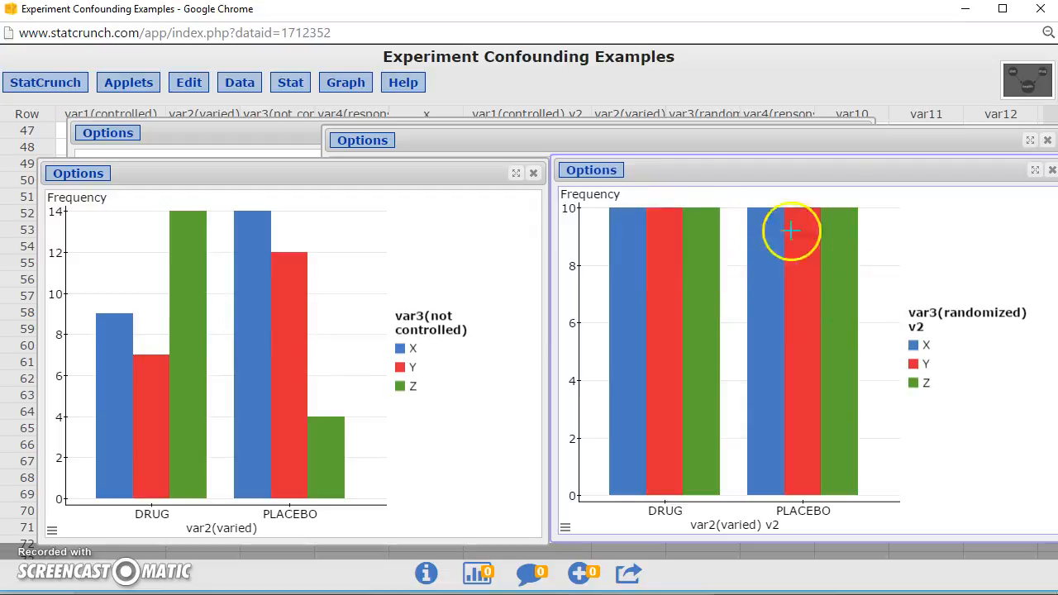
mouse_move(710, 206)
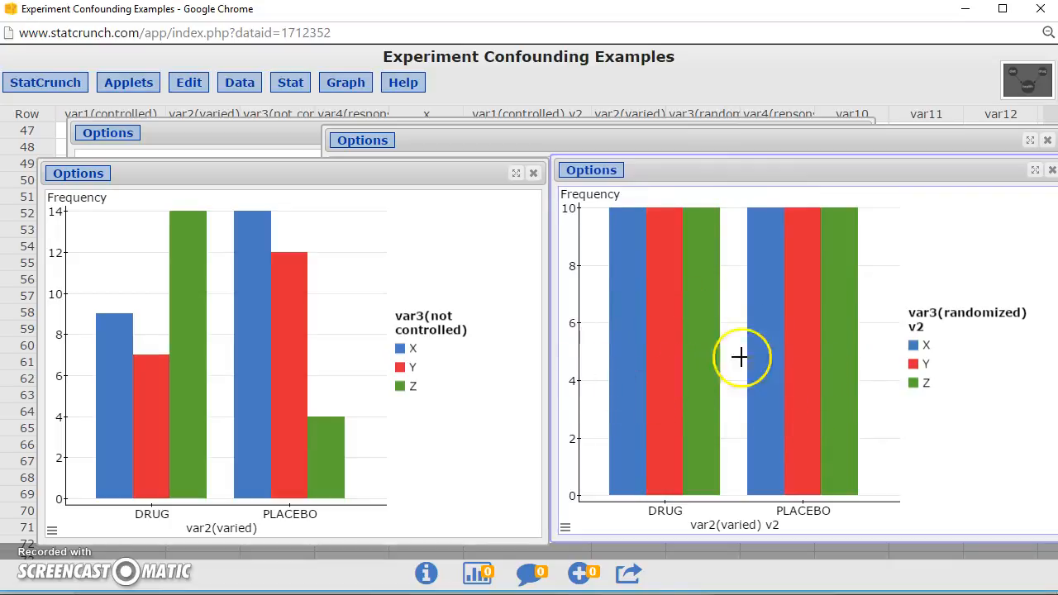
mouse_move(816, 395)
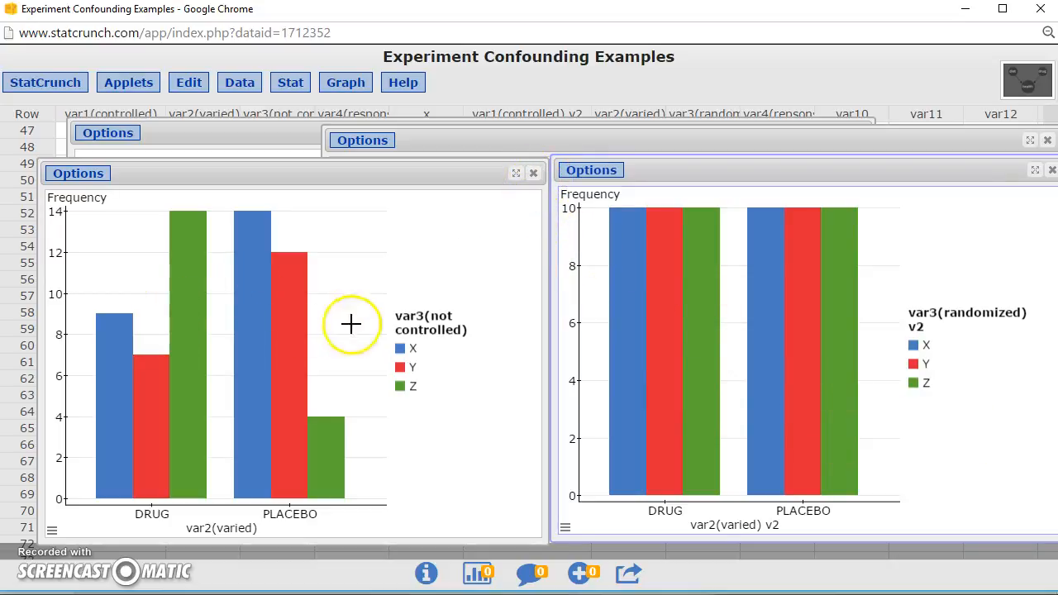
Step: Close the first study's bar plot and check the DRUG and PLACEBO means in the var2(varied) v2 summary statistics
click(533, 174)
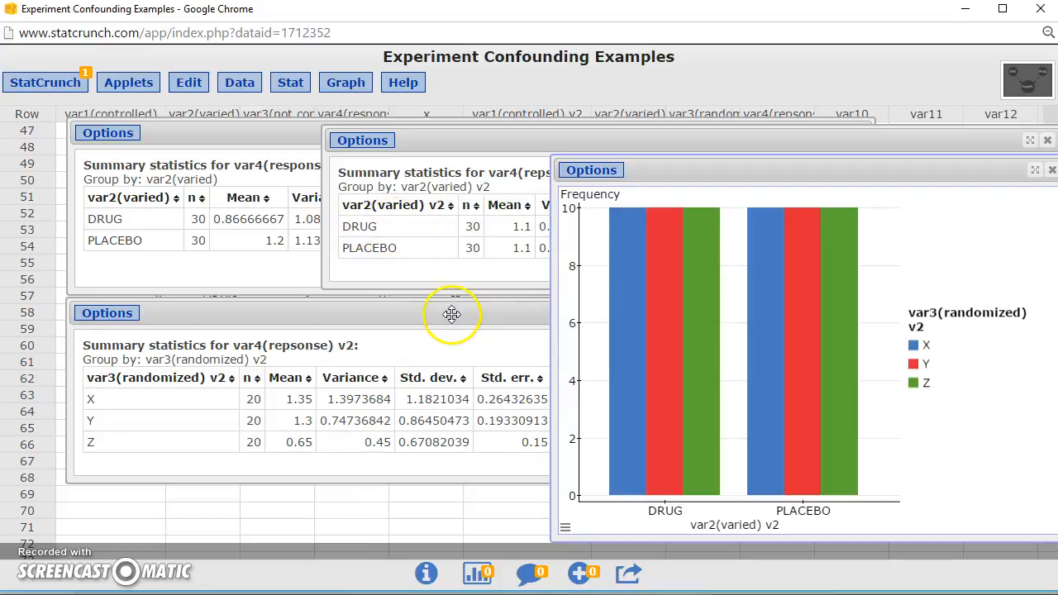
click(357, 227)
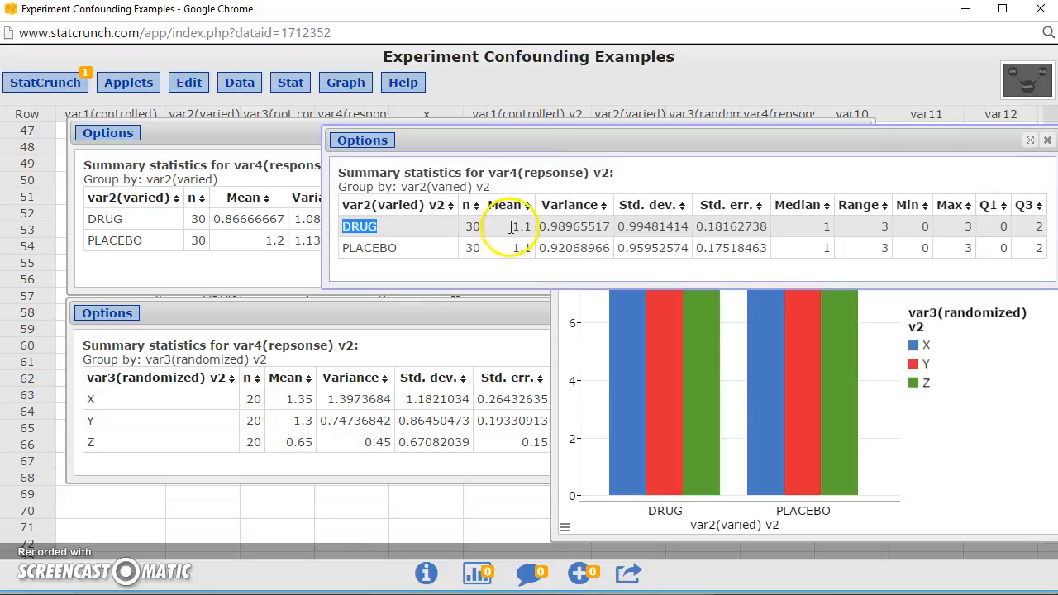
drag(512, 227, 535, 230)
drag(353, 252, 444, 250)
drag(511, 248, 524, 253)
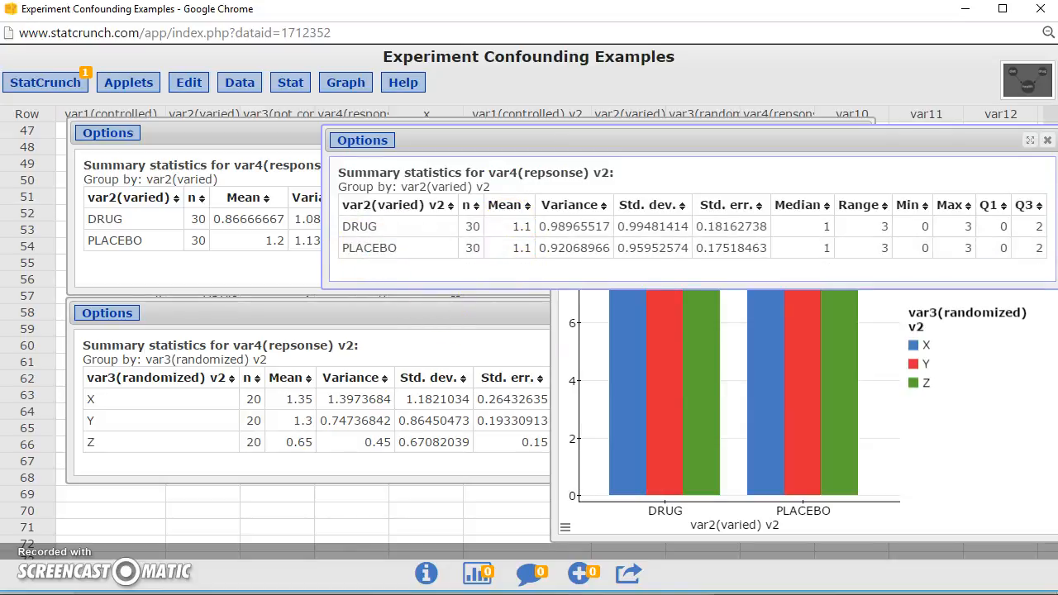
Step: Switch to the MathXL quiz and enter 1.1 as the second study's average response for both placebo and drug subjects
key(alt+Tab)
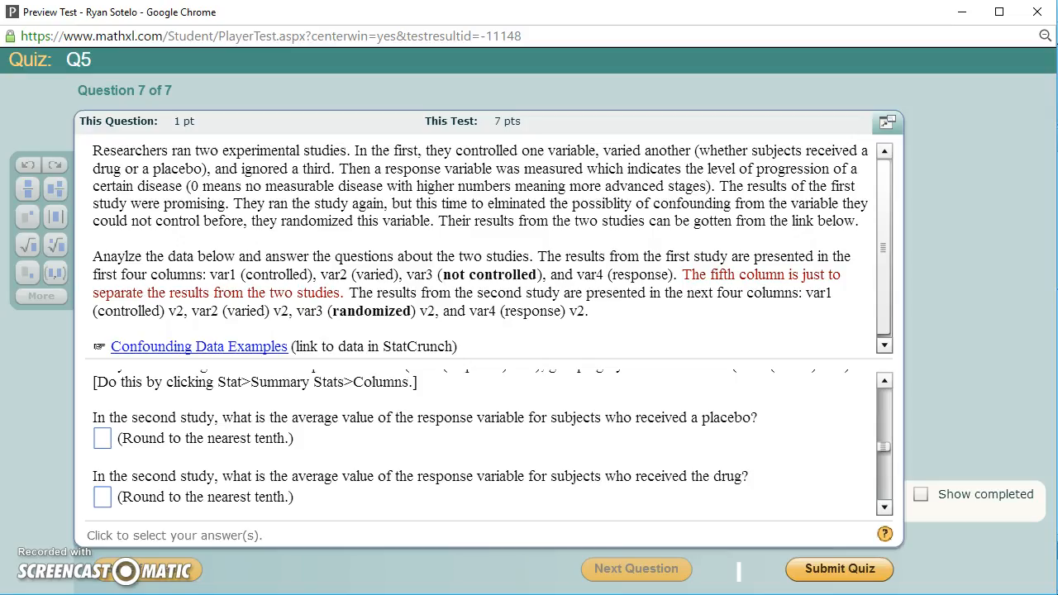
scroll(285, 405, up, 1)
scroll(276, 422, down, 1)
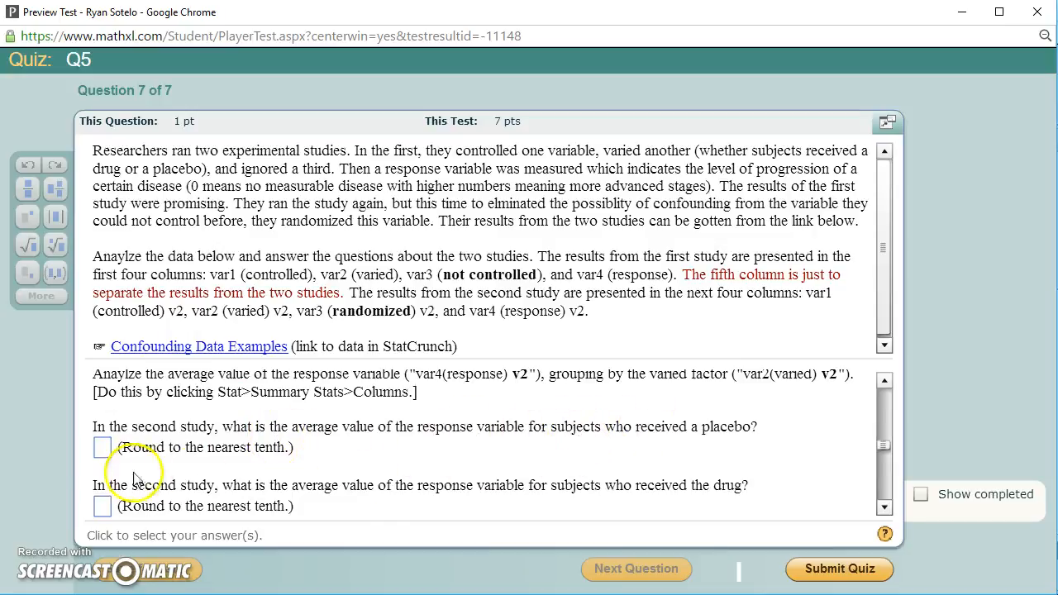
click(105, 449)
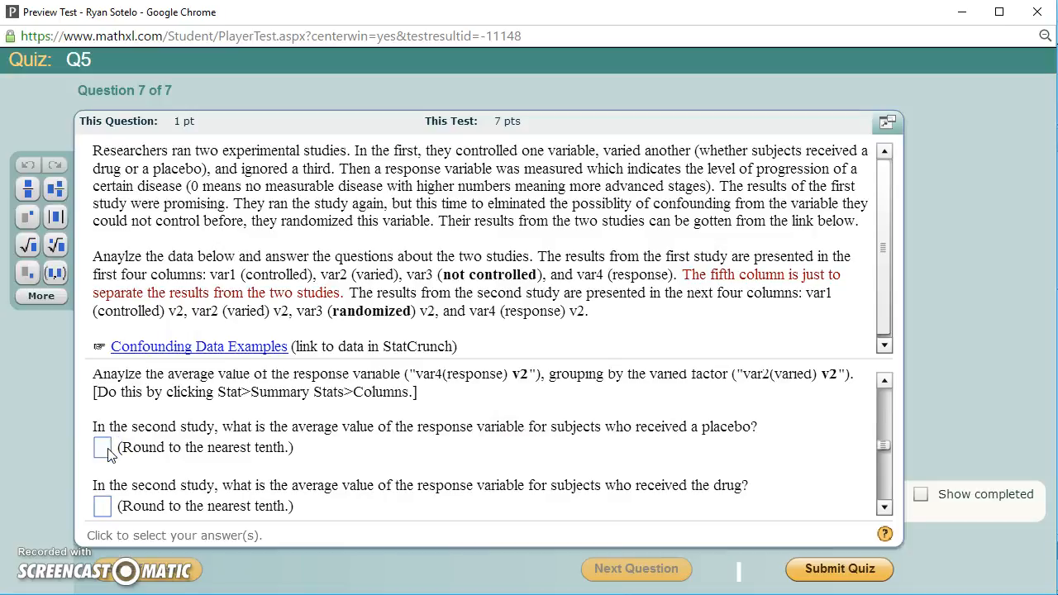
text(1.1)
scroll(236, 479, down, 1)
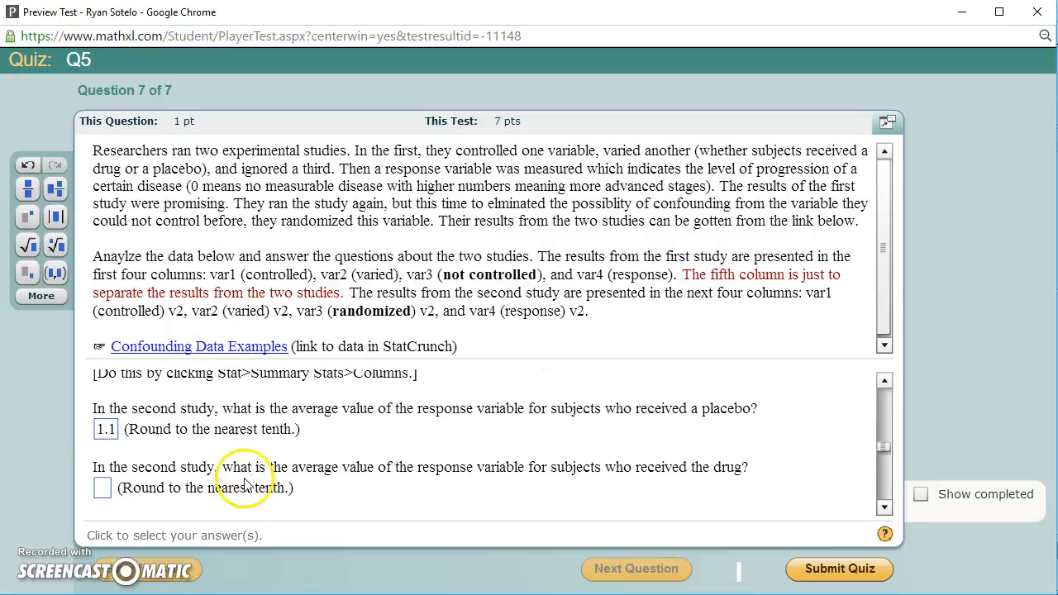
click(101, 480)
text(1.1)
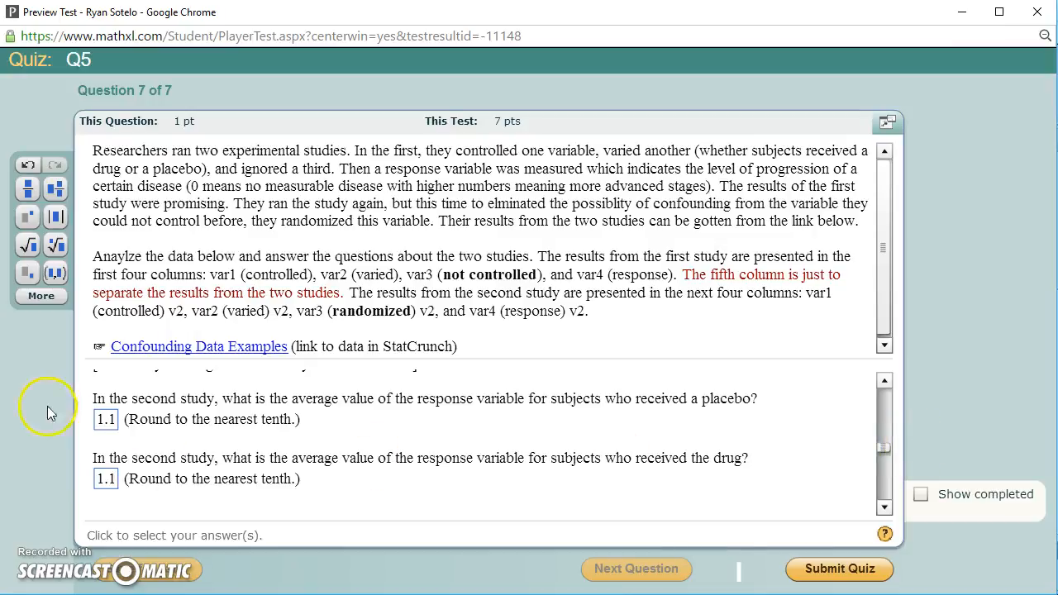
Step: Answer the second study's average response by type with 1.4 for X, 1.3 for Y and .7 for Z
mouse_move(885, 448)
mouse_down()
mouse_move(894, 384)
mouse_move(885, 461)
mouse_move(884, 450)
mouse_up()
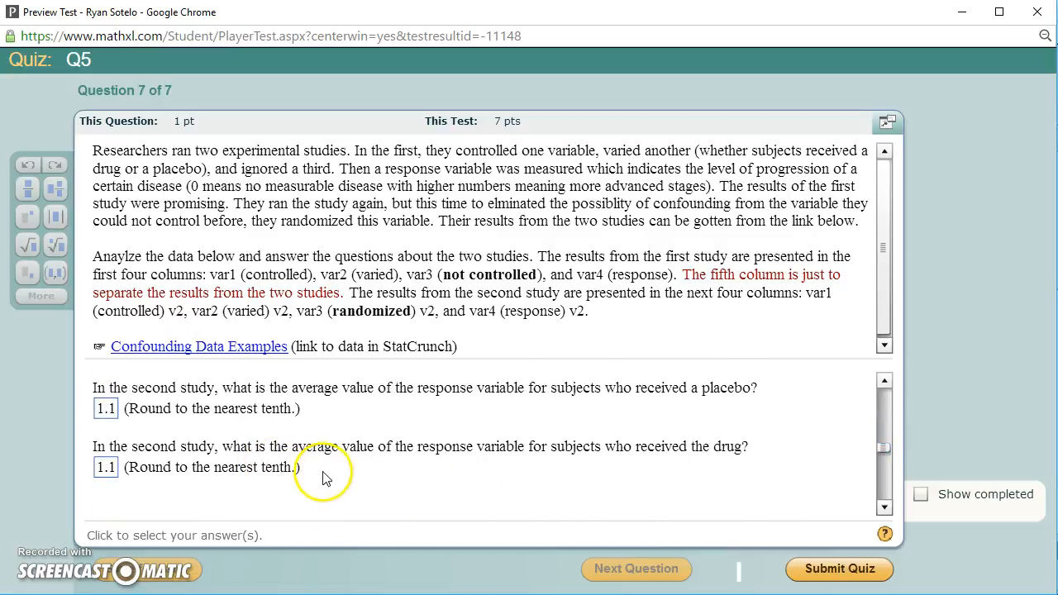
scroll(324, 474, down, 3)
scroll(323, 477, down, 3)
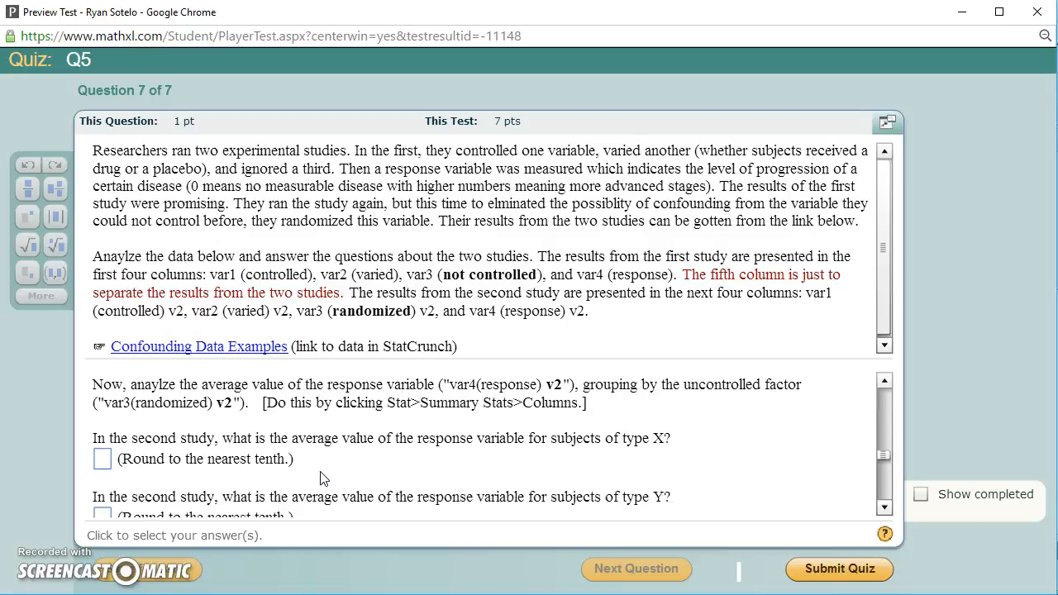
scroll(323, 477, down, 1)
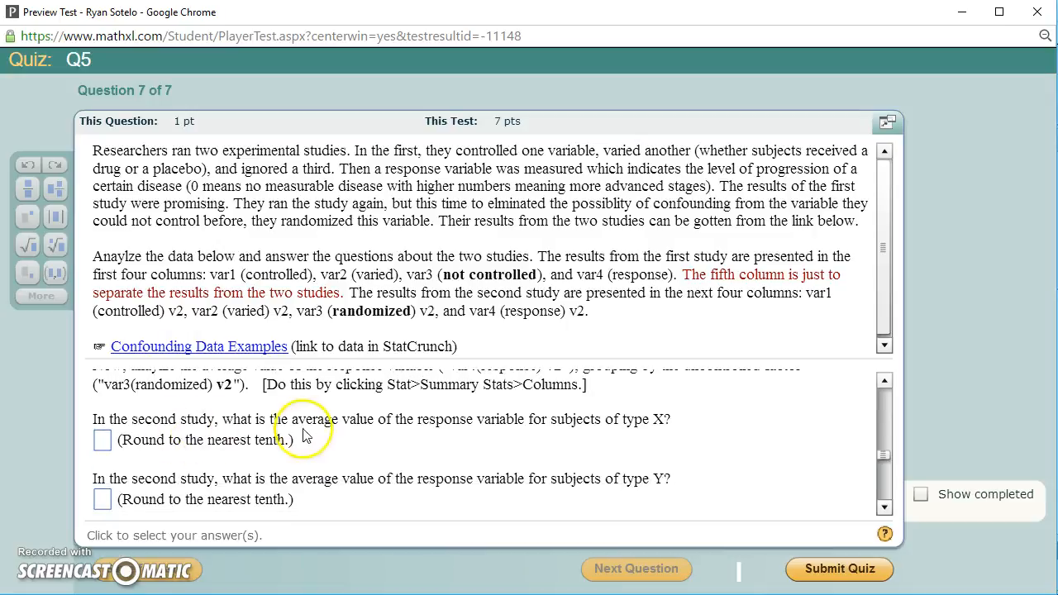
click(111, 441)
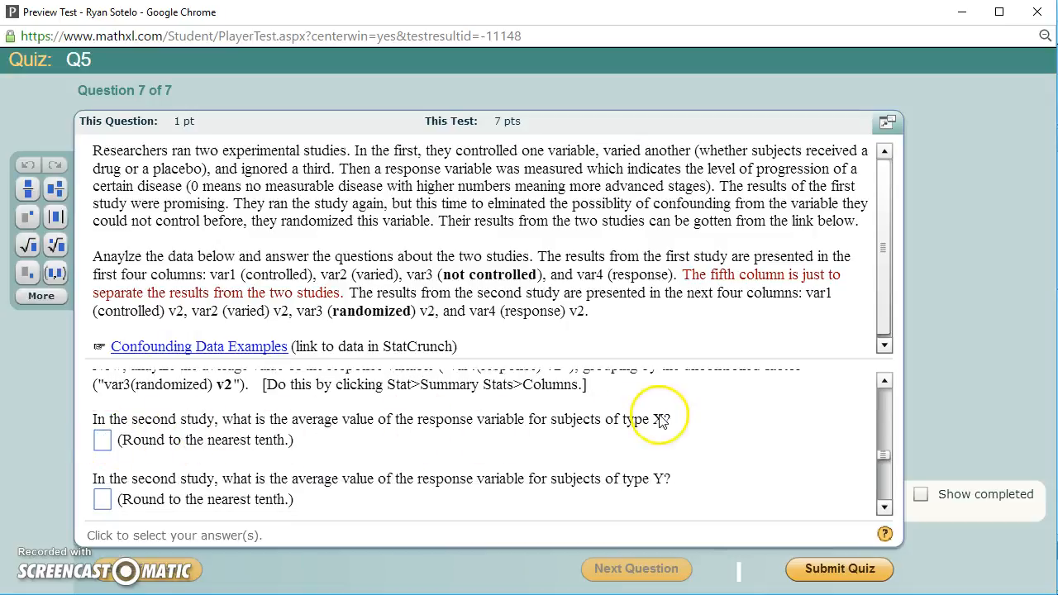
scroll(656, 475, down, 1)
scroll(657, 468, down, 1)
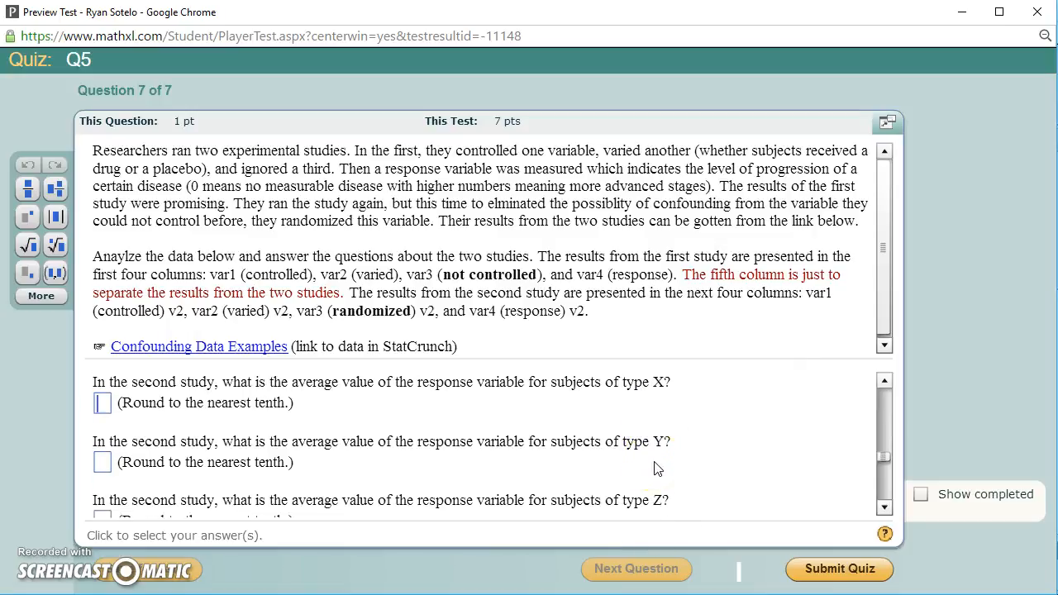
text(1.4)
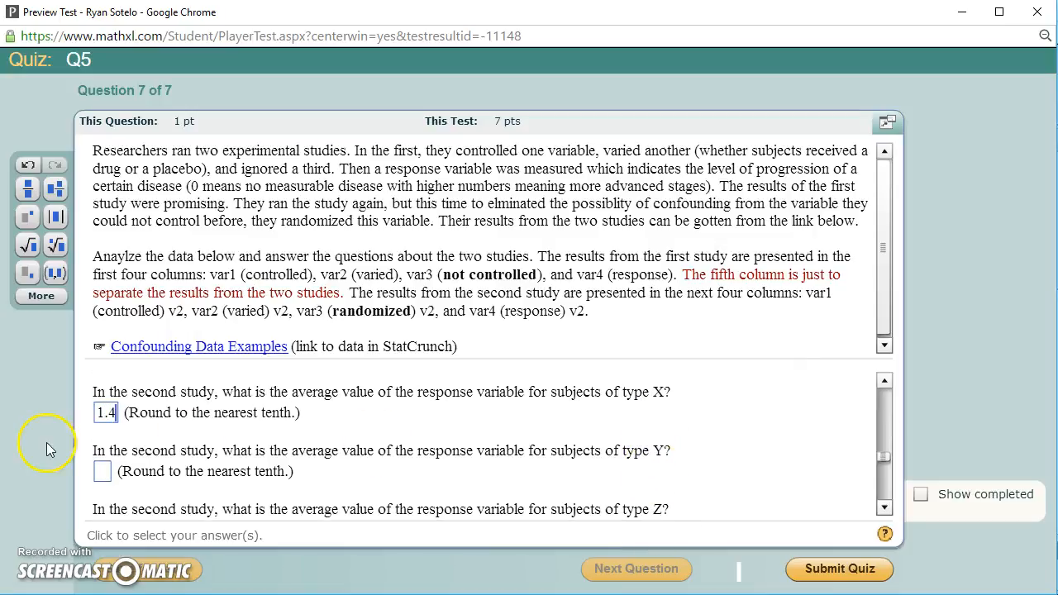
click(100, 473)
text(1.3)
scroll(116, 492, down, 2)
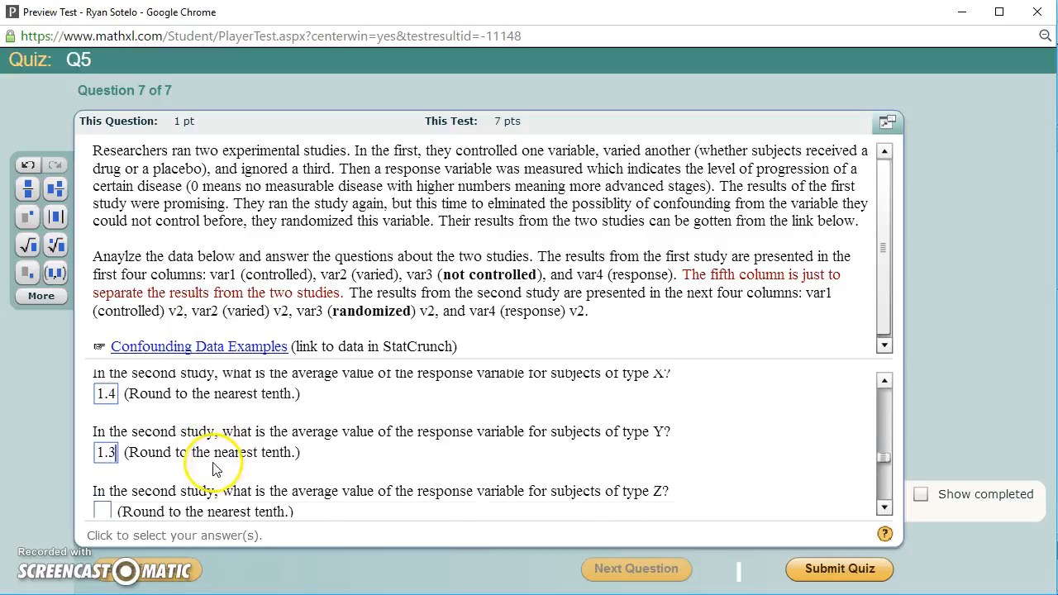
click(102, 493)
text(.7)
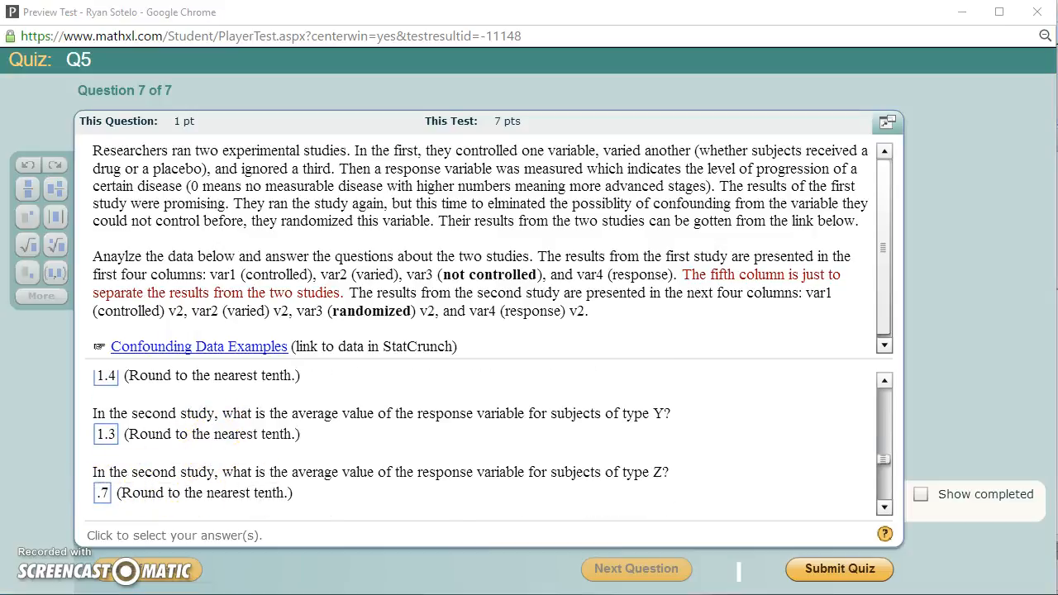
Step: Check the second study's bar plot in StatCrunch by bringing it to the front, and return to the MathXL quiz
key(alt+Tab)
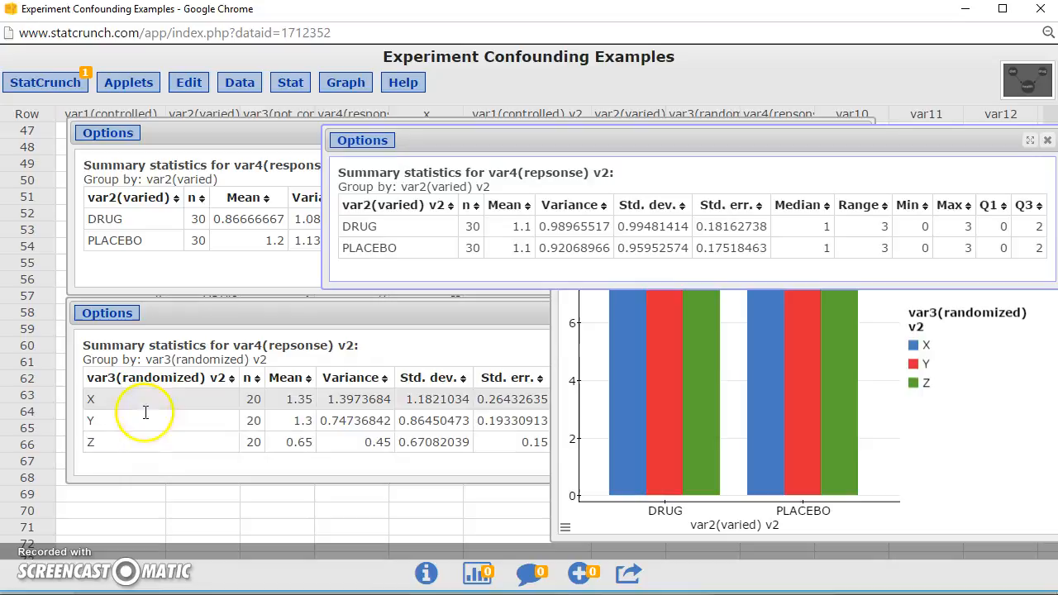
click(951, 442)
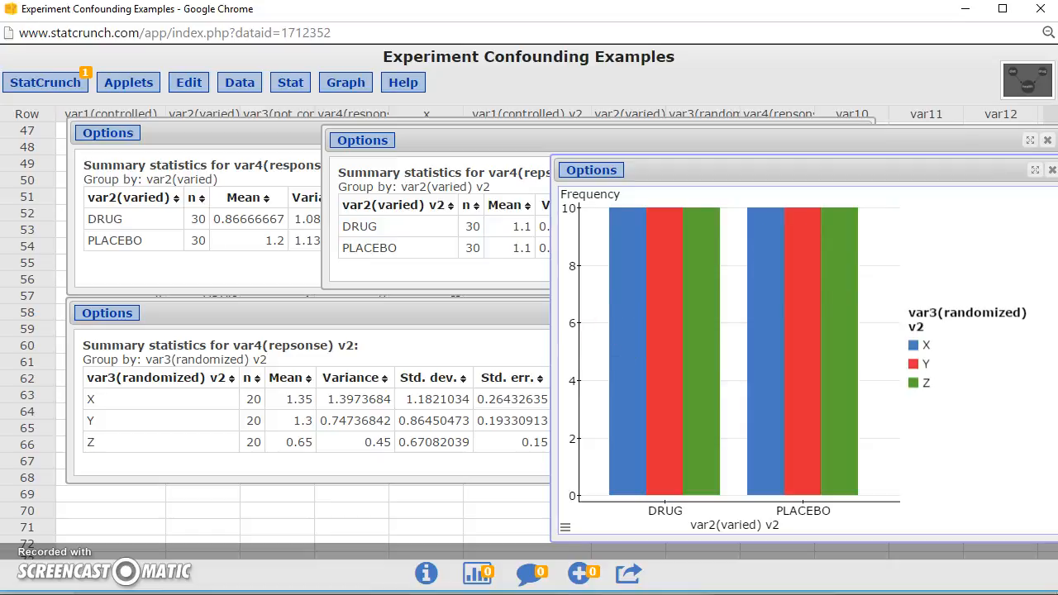
key(alt+Tab)
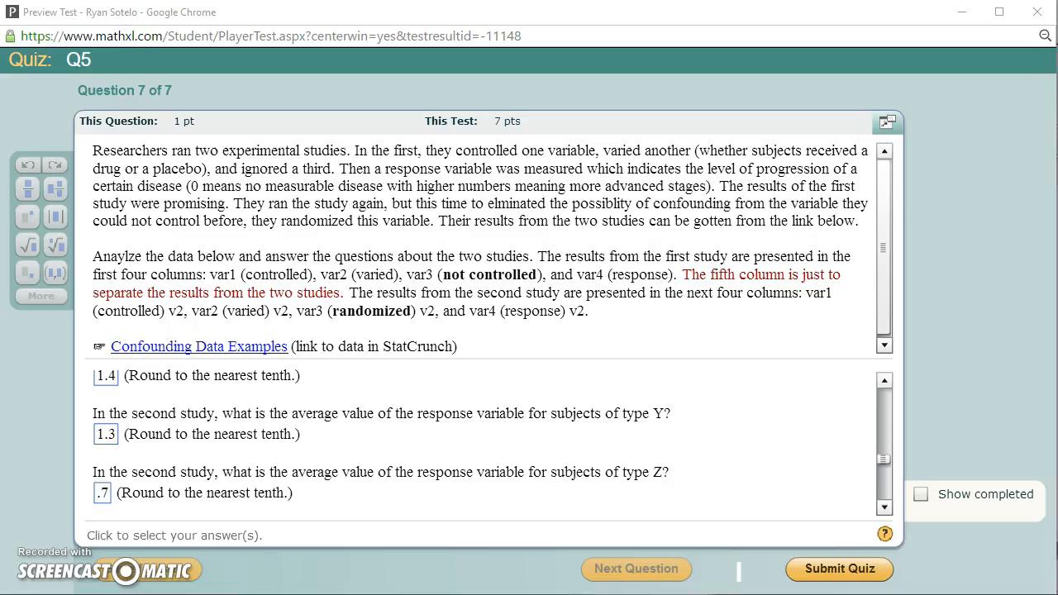
Step: Enter 10 as the number of second-study drug subjects for each of types X, Y and Z
scroll(397, 450, down, 1)
scroll(396, 444, down, 2)
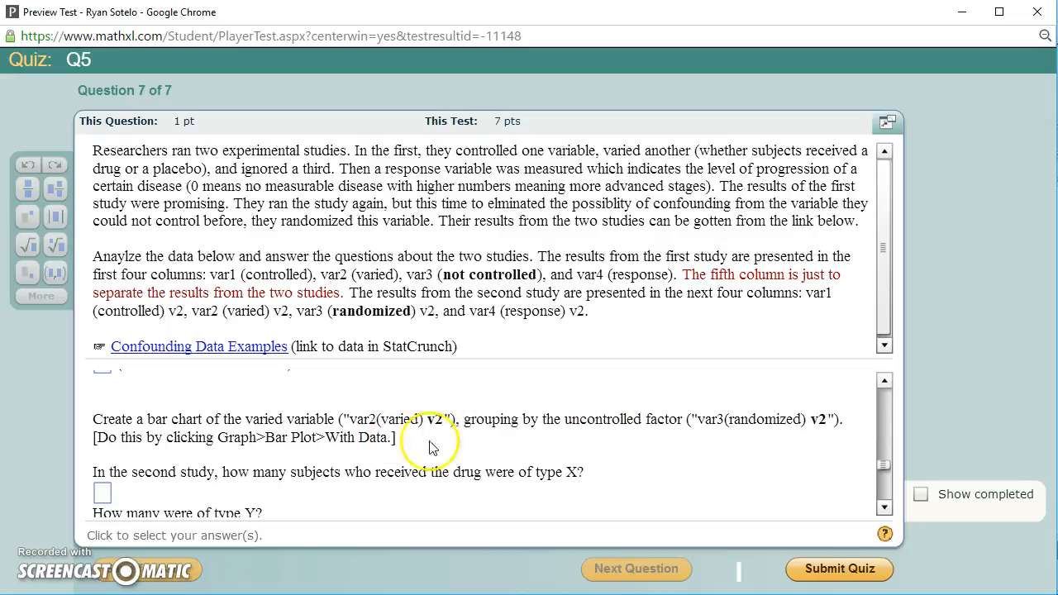
scroll(213, 496, down, 1)
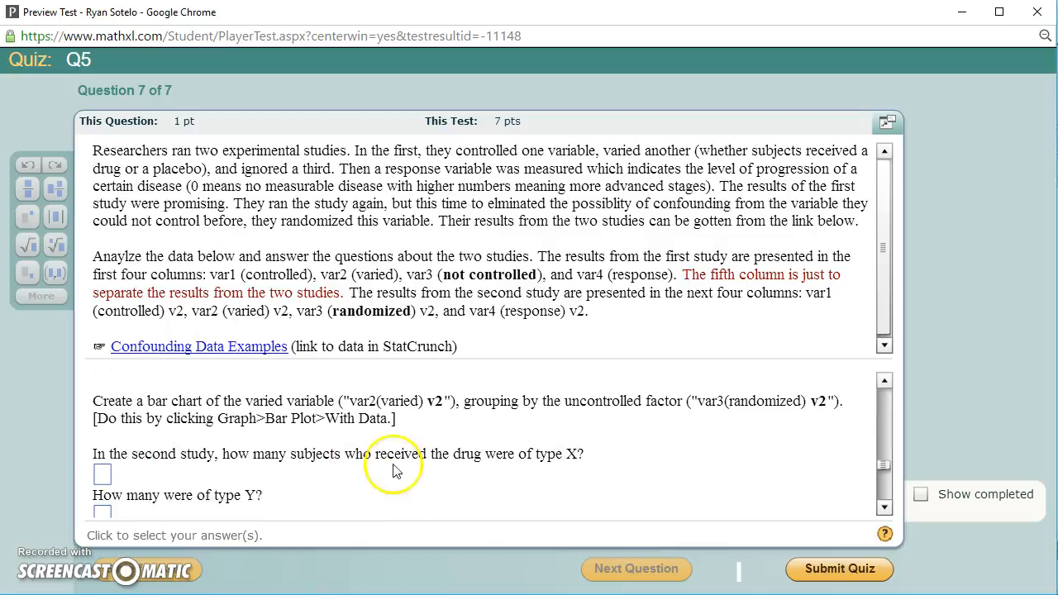
click(103, 474)
text(10)
scroll(237, 465, down, 1)
click(102, 468)
text(10)
scroll(103, 467, down, 1)
click(103, 464)
text(10)
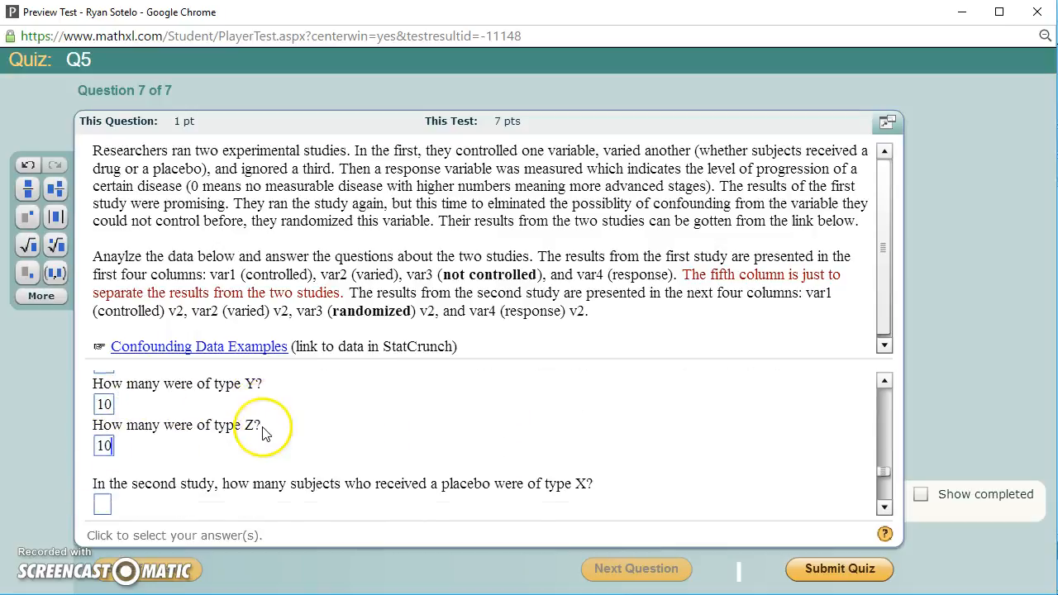
Step: Enter 10 as the number of second-study placebo subjects for each of types X, Y and Z
scroll(265, 433, down, 1)
scroll(338, 438, down, 1)
click(103, 402)
text(10)
click(102, 442)
text(10)
click(105, 484)
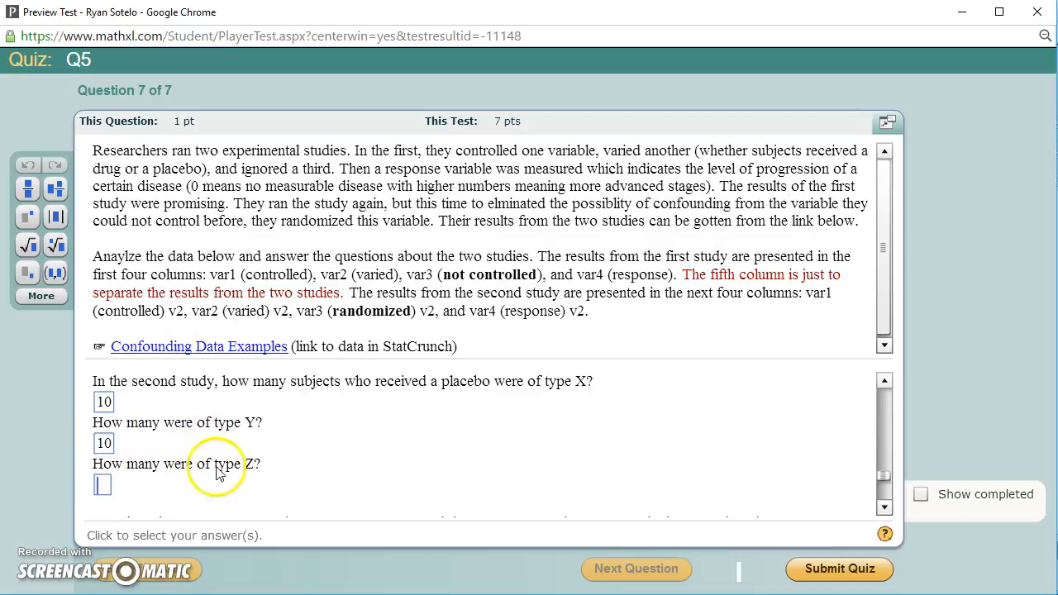
text(10)
Step: For the second study, answer Yes to the groups being homogenous and No to the drug being associated with lower disease levels
scroll(308, 461, up, 1)
scroll(308, 461, down, 1)
scroll(309, 460, down, 3)
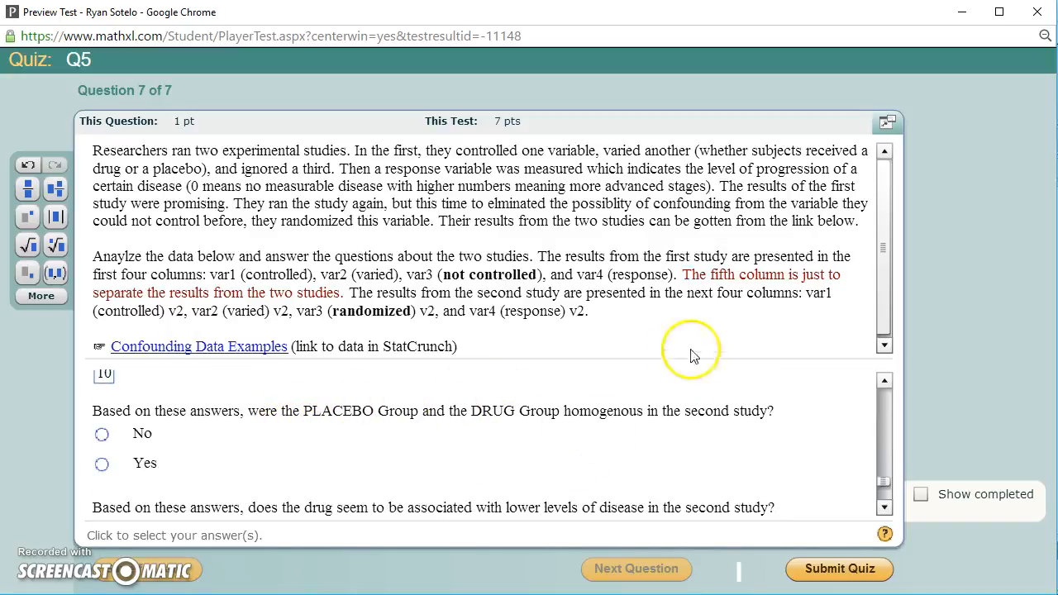
click(103, 465)
scroll(276, 455, down, 1)
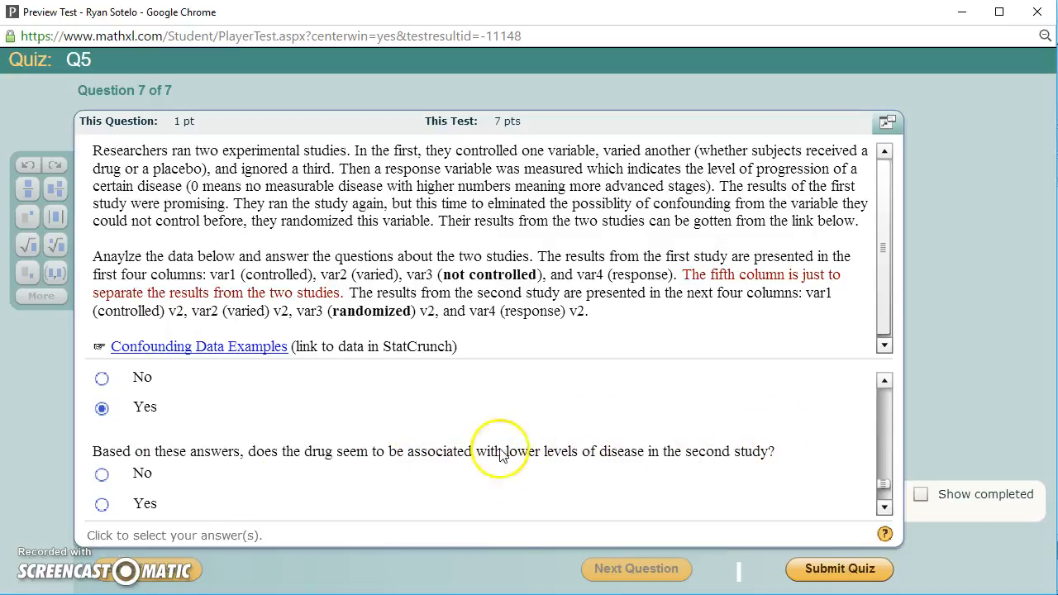
click(325, 483)
scroll(325, 486, down, 1)
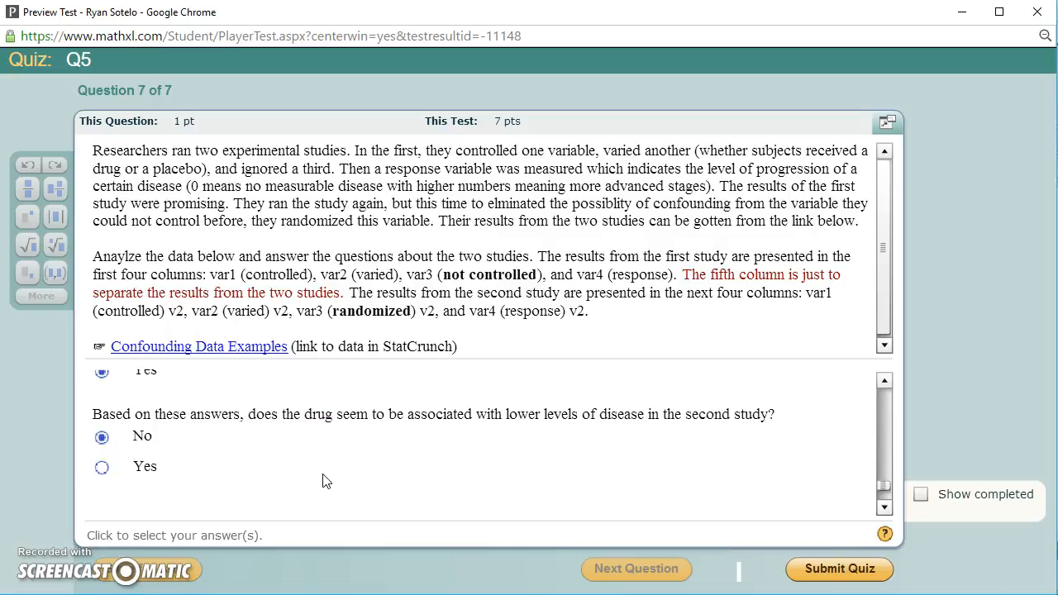
Step: Answer No to the drug being associated with lower disease levels based on both studies, and submit the quiz
scroll(325, 481, down, 2)
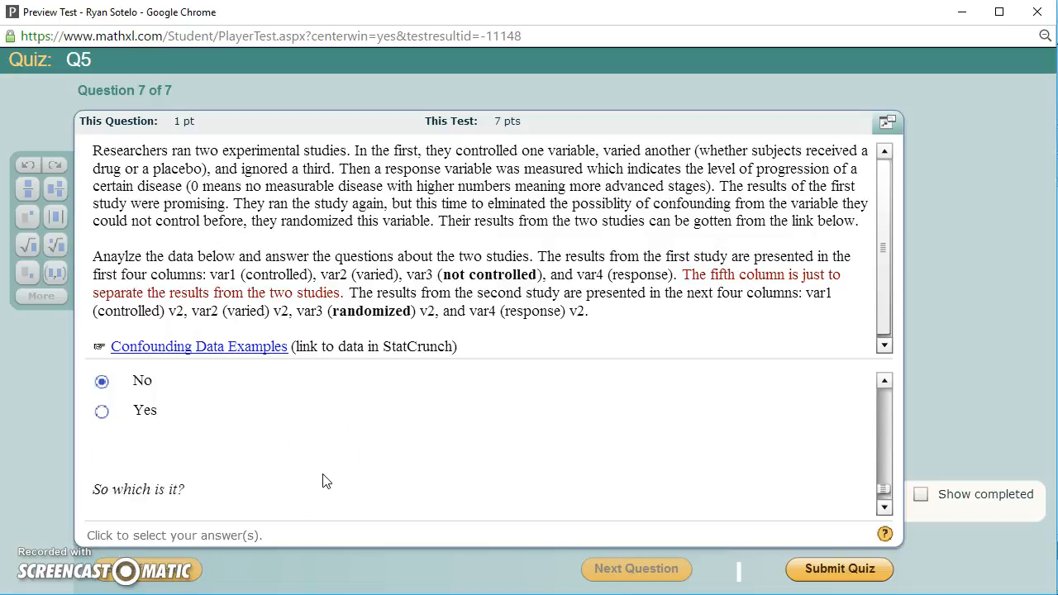
scroll(324, 482, up, 1)
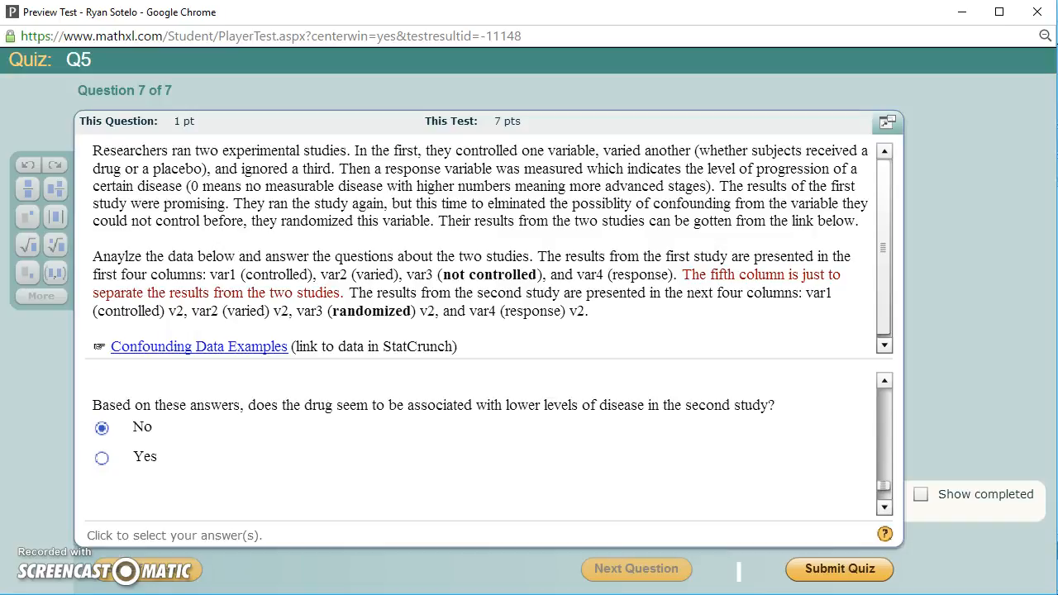
key(alt+Tab)
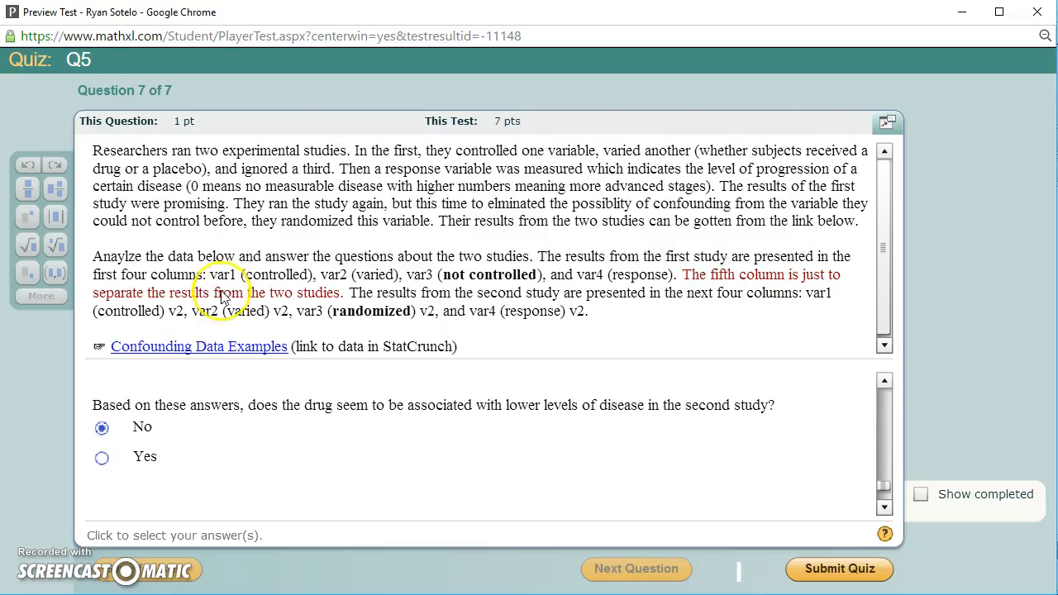
scroll(301, 444, down, 1)
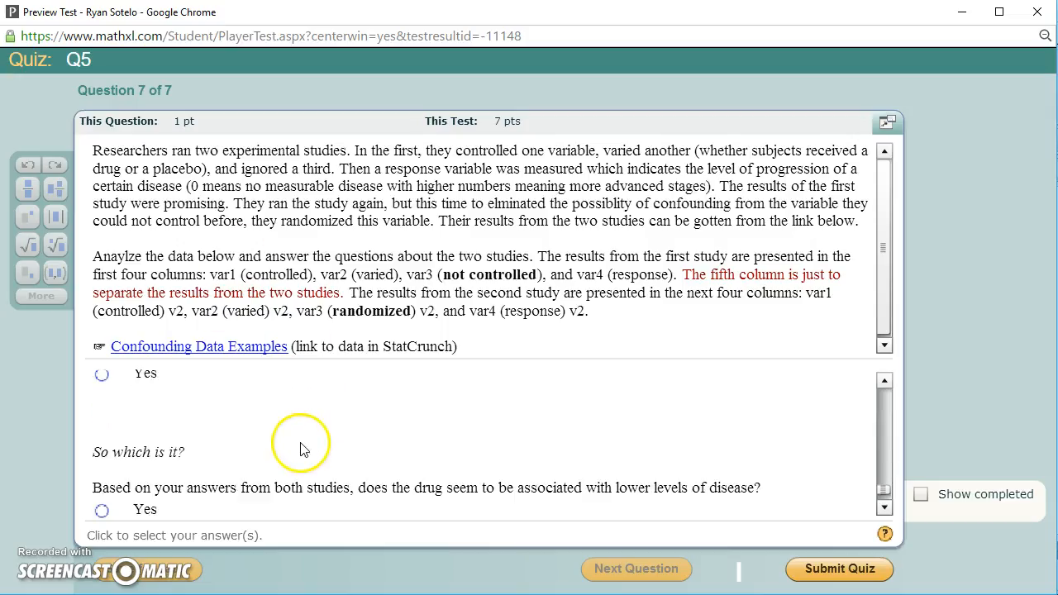
scroll(300, 442, up, 1)
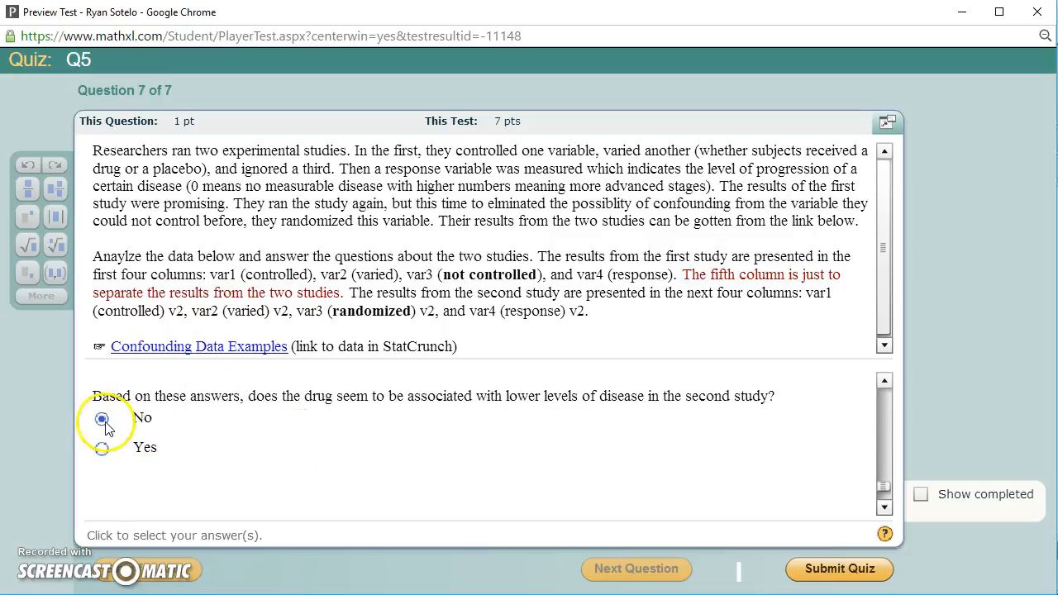
scroll(260, 437, down, 2)
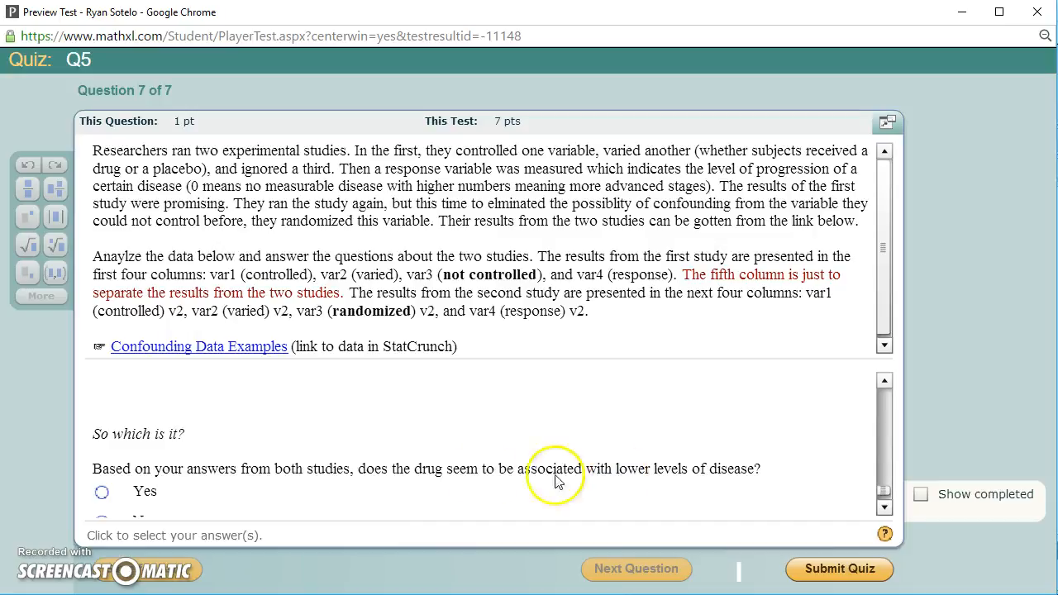
scroll(723, 479, down, 1)
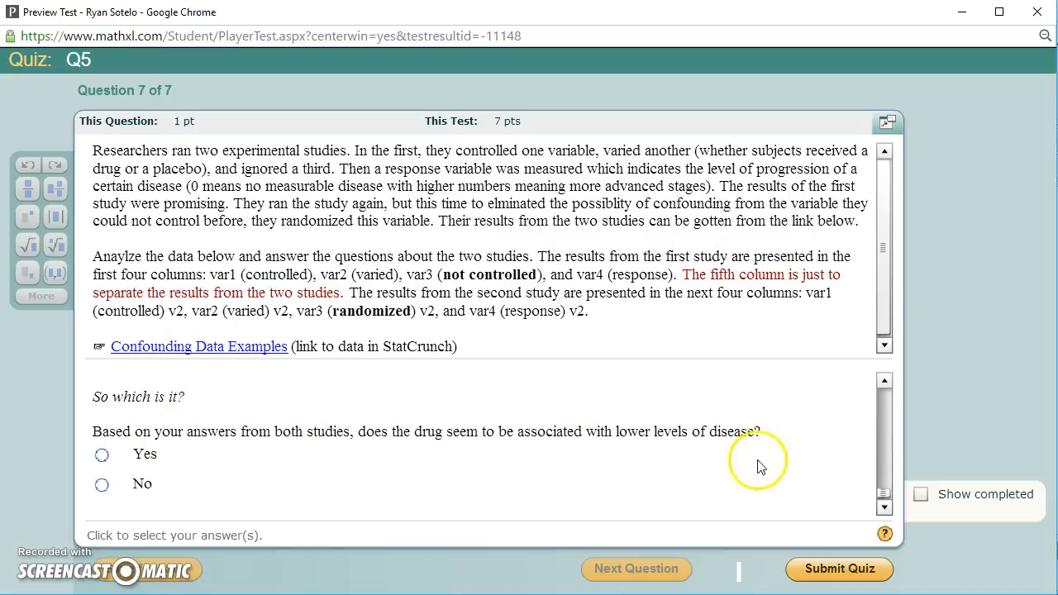
click(101, 484)
scroll(533, 412, down, 1)
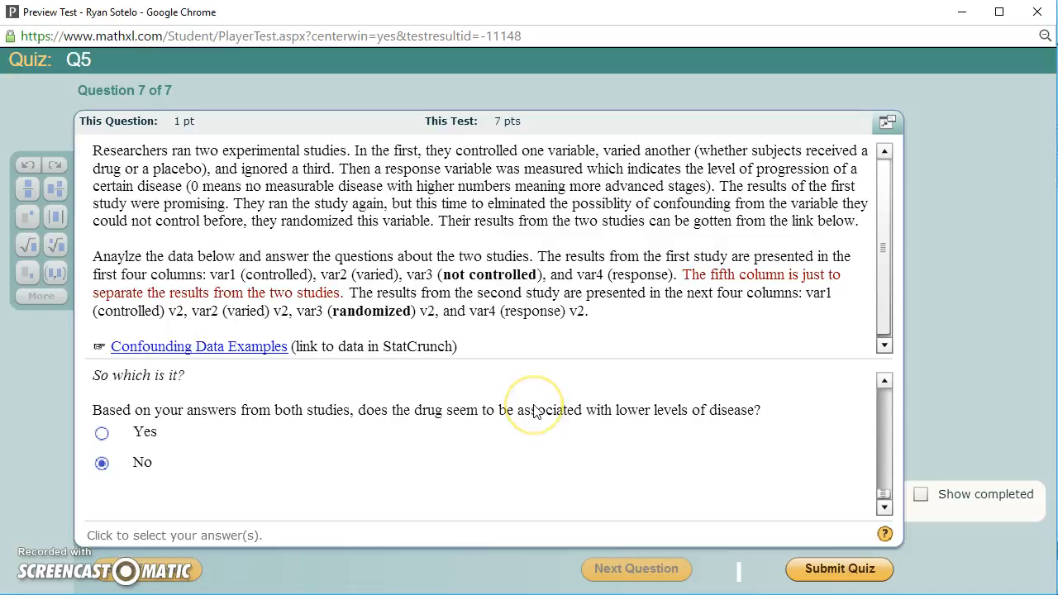
click(884, 571)
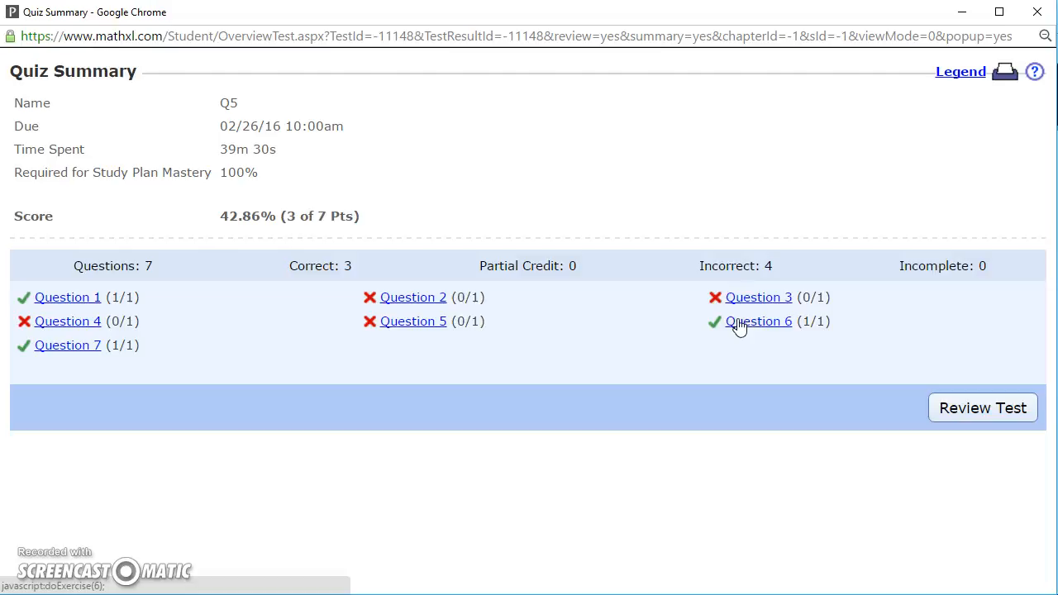
click(703, 373)
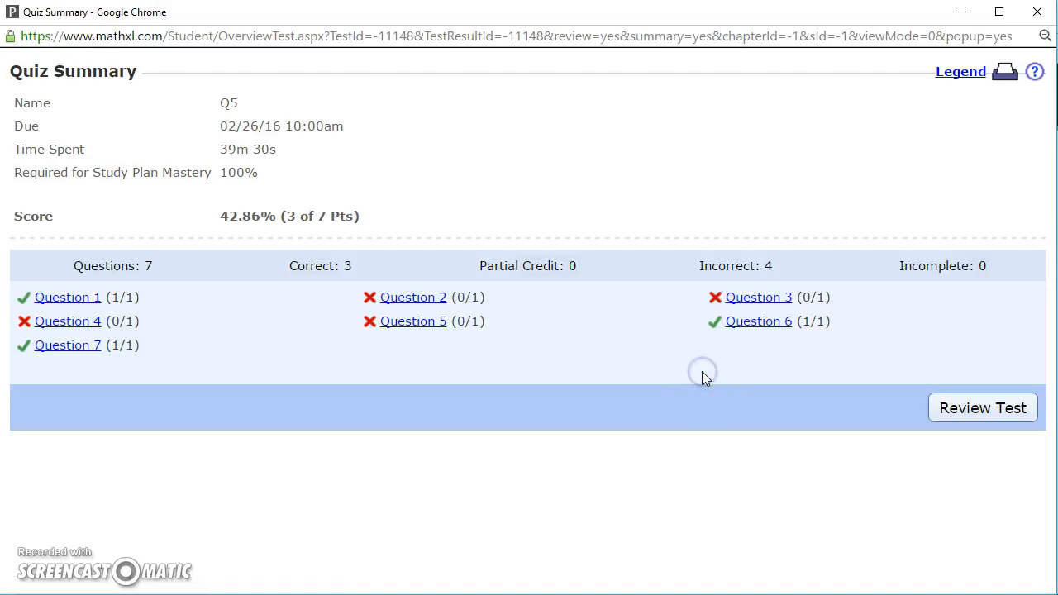